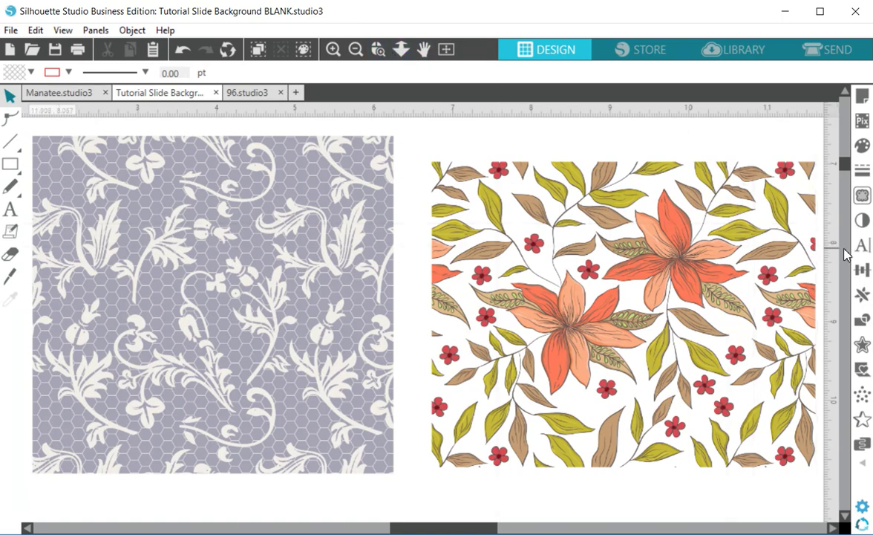
Enclose the whole orange flower and leaf pattern in a trace area
{"action": "left_click", "coordinate": [424, 49]}
{"action": "left_click_drag", "start_coordinate": [589, 235], "coordinate": [349, 213]}
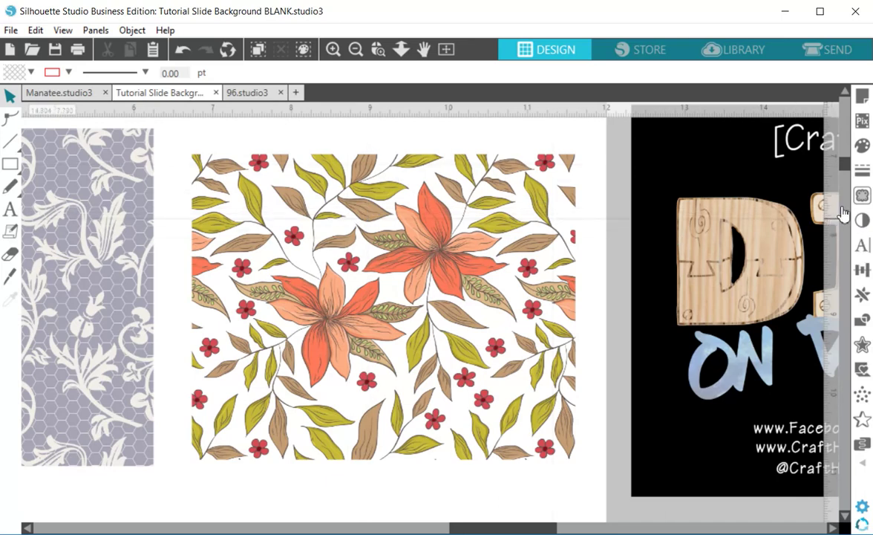
{"action": "left_click", "coordinate": [866, 197]}
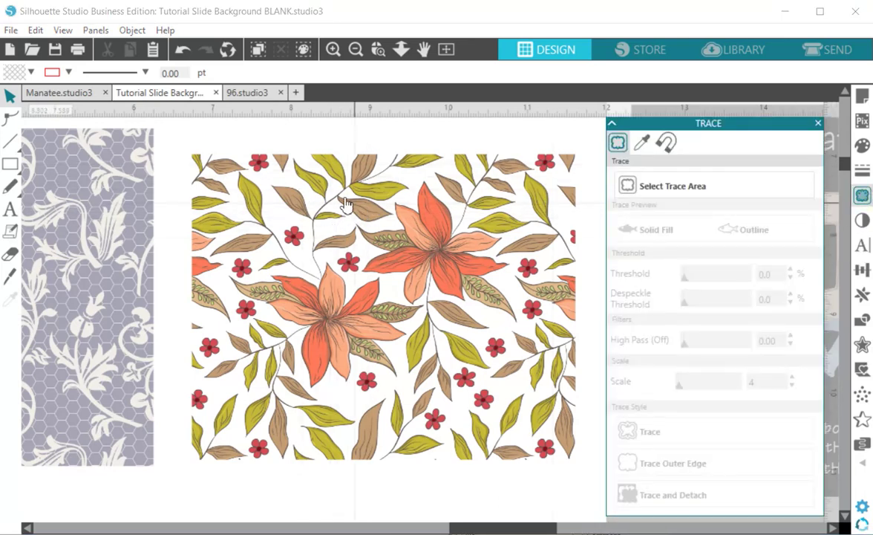
{"action": "left_click_drag", "start_coordinate": [245, 224], "coordinate": [258, 197]}
{"action": "left_click", "coordinate": [328, 131]}
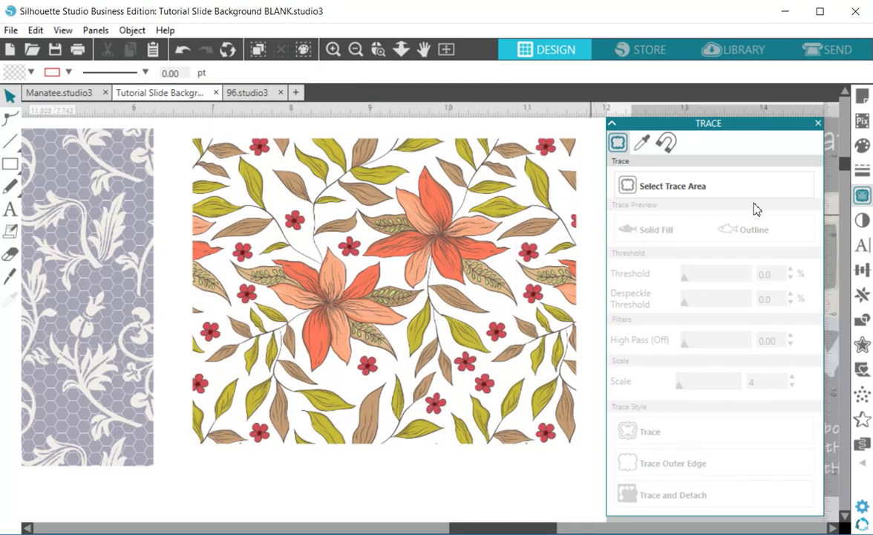
{"action": "left_click", "coordinate": [626, 191]}
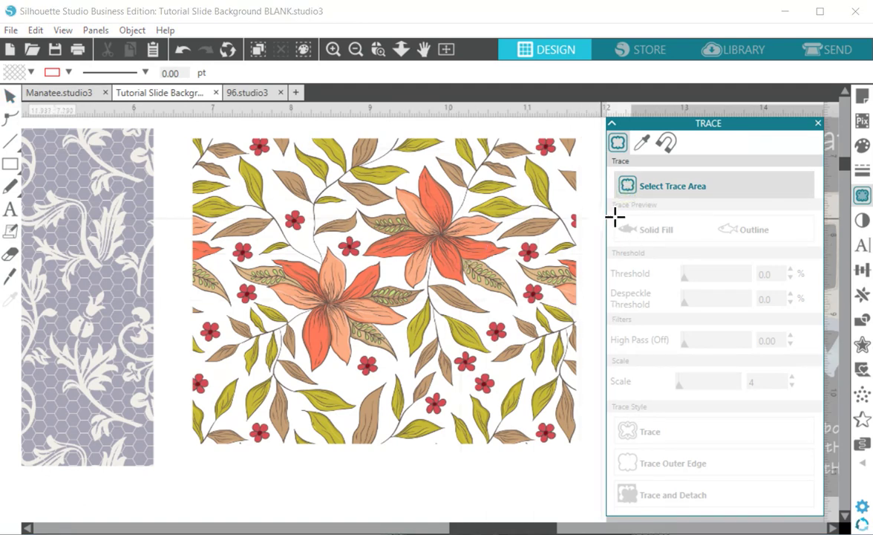
{"action": "mouse_move", "coordinate": [182, 132]}
{"action": "left_mouse_down"}
{"action": "mouse_move", "coordinate": [623, 440]}
{"action": "mouse_move", "coordinate": [588, 450]}
{"action": "left_mouse_up"}
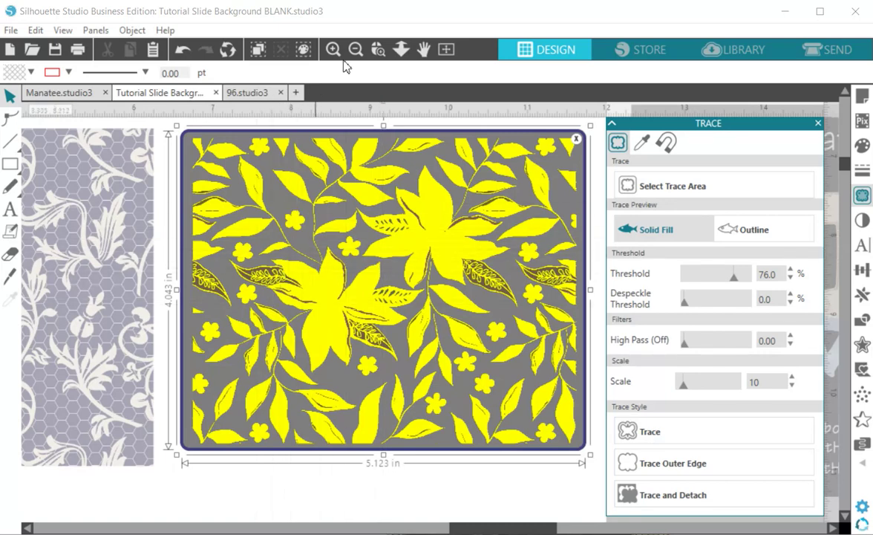
Examine the yellow trace preview of the flower pattern up close, checking the thin stems and leaf details
{"action": "left_click", "coordinate": [378, 49]}
{"action": "left_click_drag", "start_coordinate": [244, 267], "coordinate": [335, 314]}
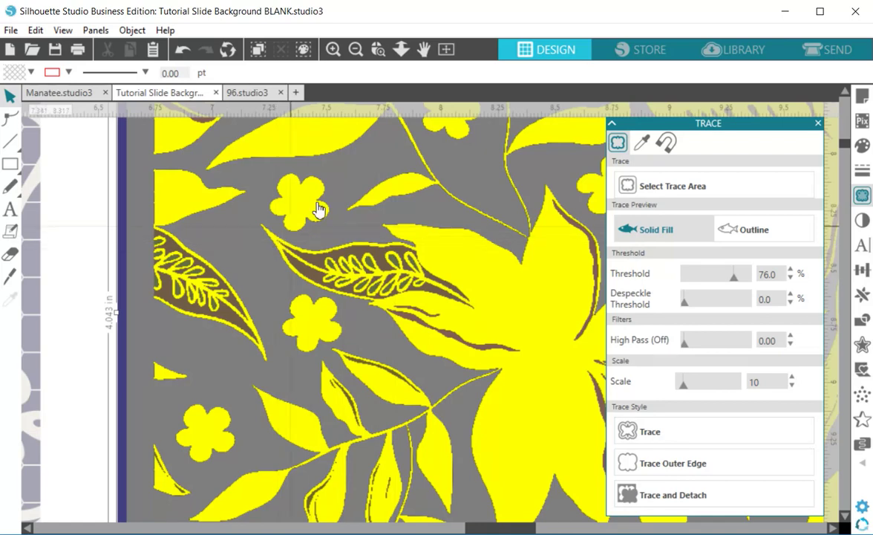
{"action": "left_click", "coordinate": [356, 51]}
{"action": "left_click", "coordinate": [423, 49]}
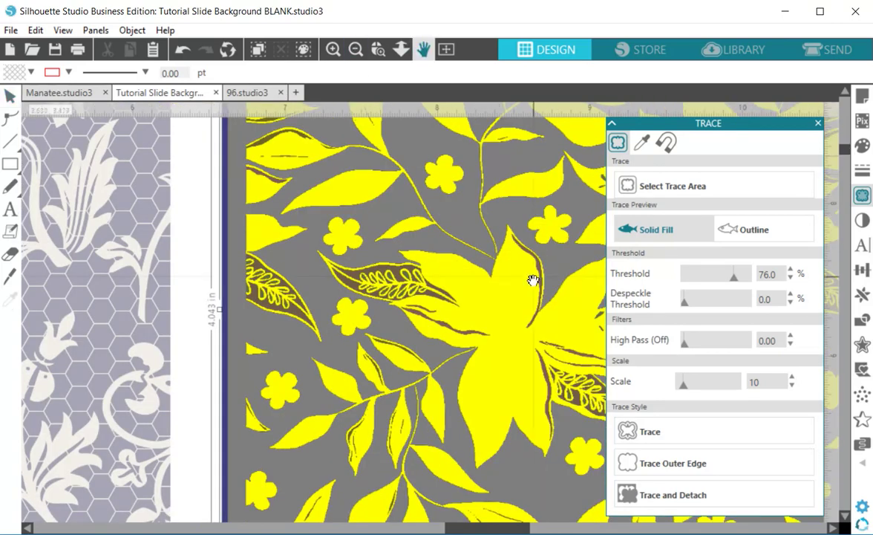
{"action": "left_click_drag", "start_coordinate": [532, 278], "coordinate": [414, 294]}
{"action": "left_click", "coordinate": [355, 49]}
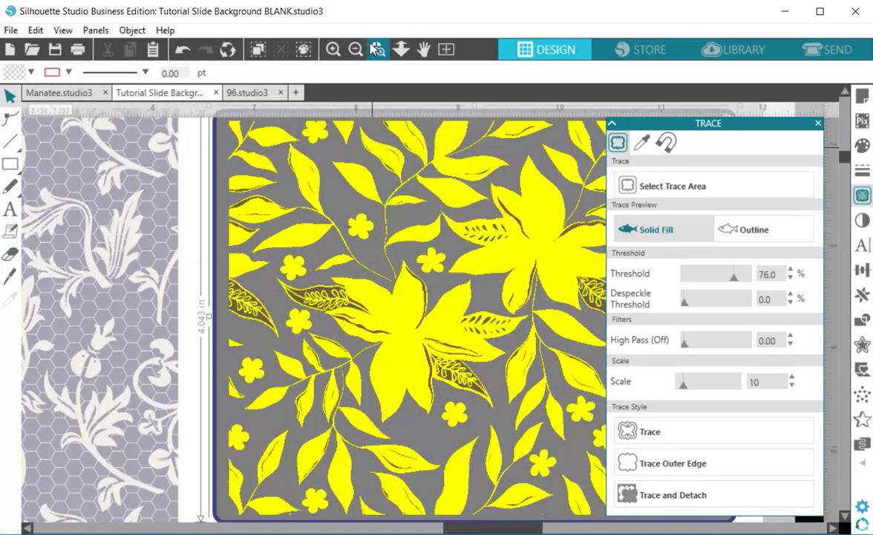
{"action": "left_click", "coordinate": [355, 49]}
{"action": "left_click", "coordinate": [424, 49]}
{"action": "mouse_move", "coordinate": [472, 250]}
{"action": "left_mouse_down"}
{"action": "mouse_move", "coordinate": [361, 205]}
{"action": "mouse_move", "coordinate": [362, 218]}
{"action": "left_mouse_up"}
Trace the flower pattern with the Trace style and select the image together with its cut lines
{"action": "left_click", "coordinate": [660, 437]}
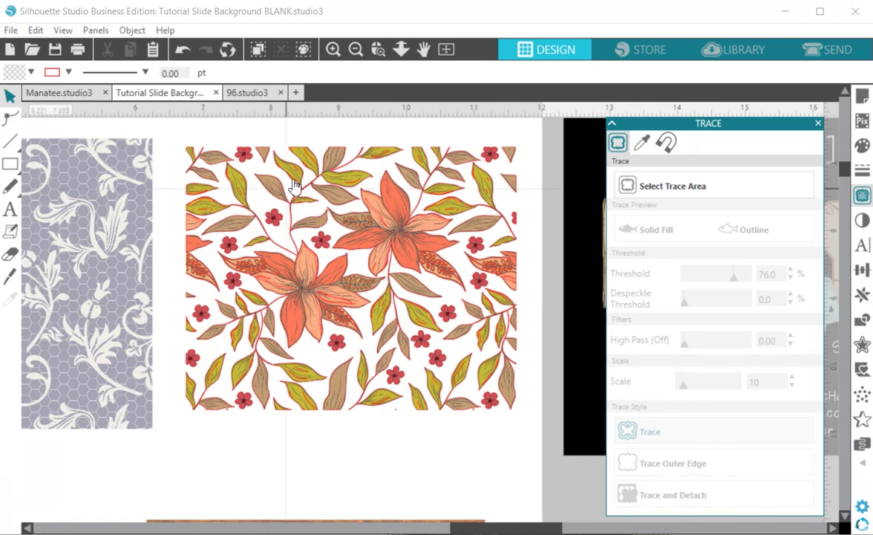
{"action": "scroll", "coordinate": [292, 171], "scroll_direction": "up", "scroll_amount": 1}
{"action": "left_click", "coordinate": [231, 174]}
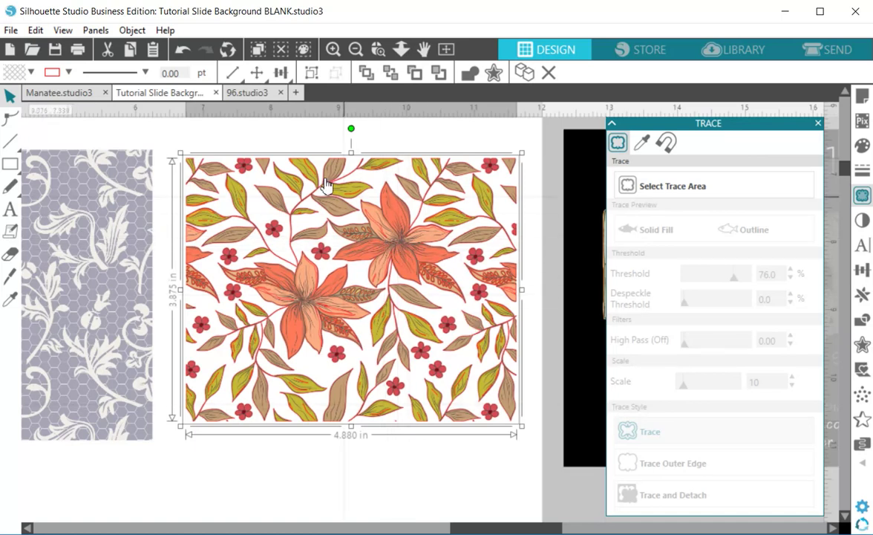
{"action": "left_click", "coordinate": [286, 138]}
{"action": "left_click_drag", "start_coordinate": [209, 123], "coordinate": [259, 160]}
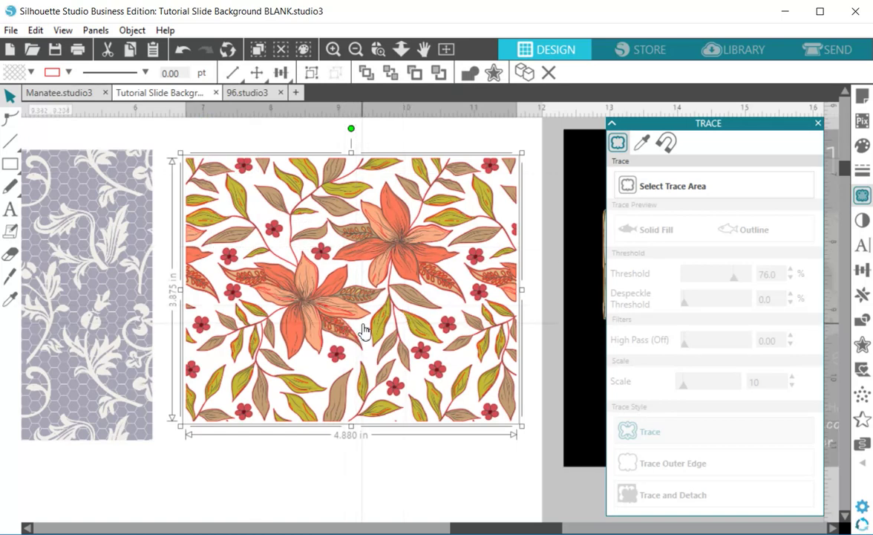
Undo the trace of the flower pattern back to the trace preview
{"action": "left_click", "coordinate": [184, 50]}
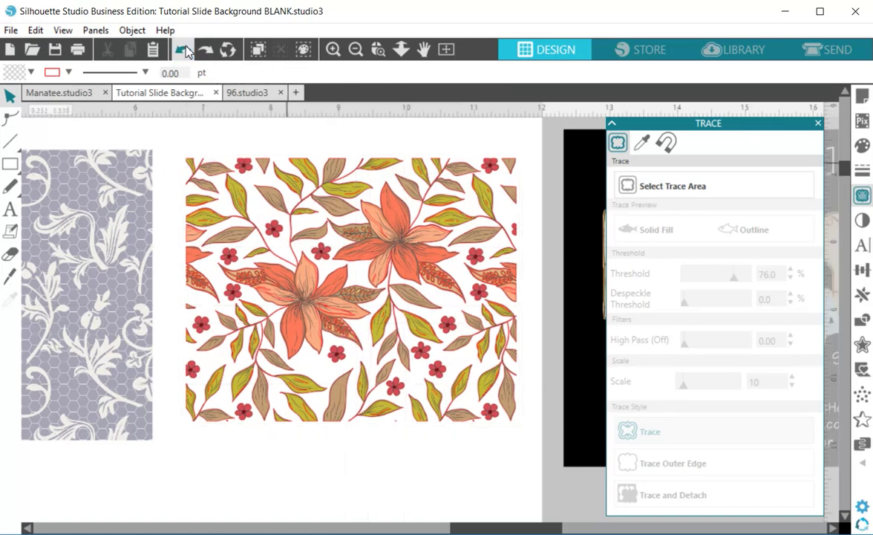
{"action": "left_click", "coordinate": [184, 50]}
{"action": "left_click", "coordinate": [184, 50]}
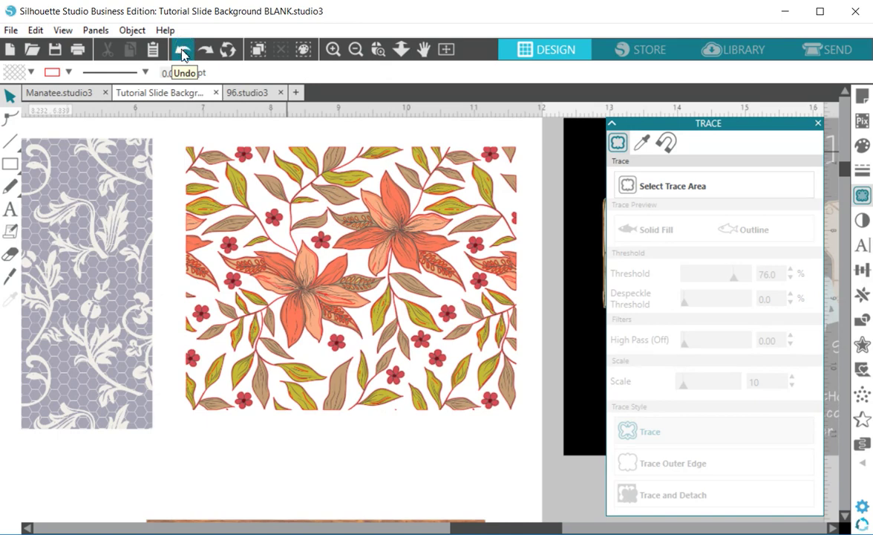
{"action": "left_click", "coordinate": [303, 227]}
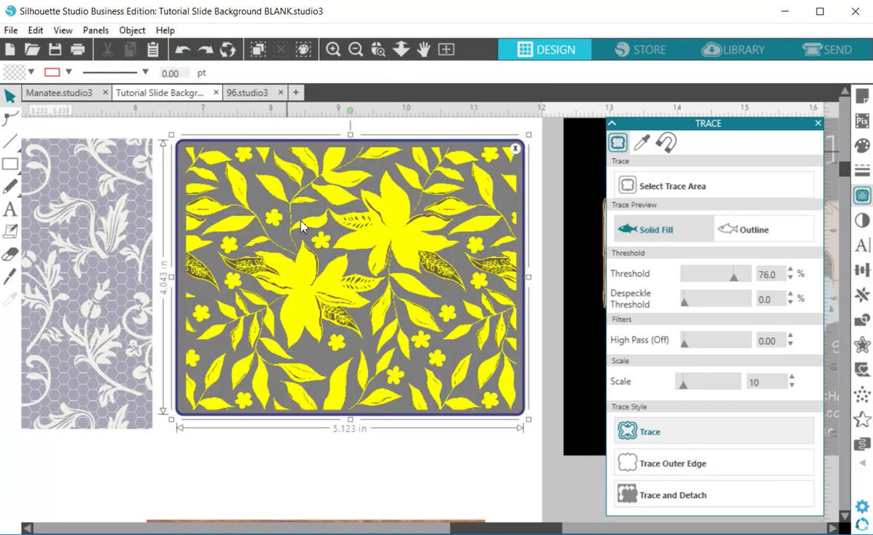
Trace the outer edge of the flower pattern and crop the image to the traced shapes
{"action": "left_click", "coordinate": [673, 464]}
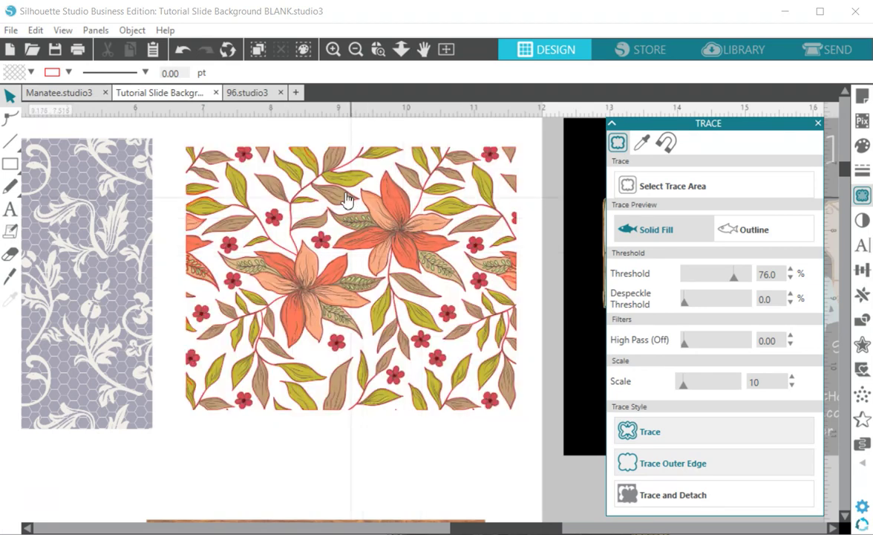
{"action": "left_click", "coordinate": [200, 134]}
{"action": "left_click", "coordinate": [199, 132]}
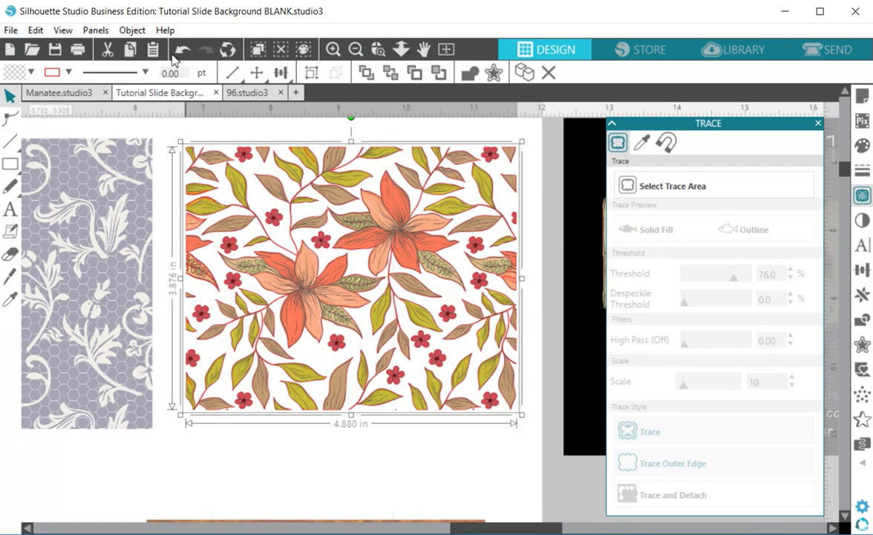
{"action": "left_click", "coordinate": [132, 30]}
{"action": "mouse_move", "coordinate": [197, 131]}
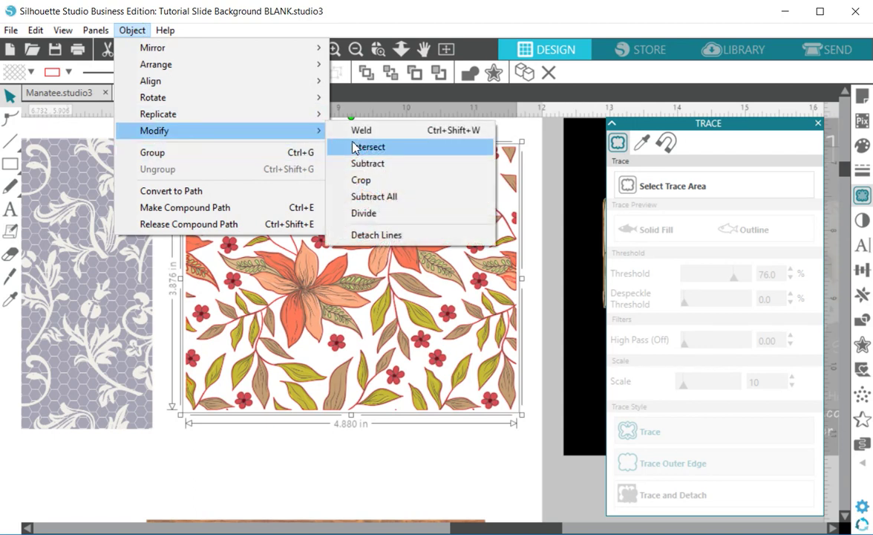
{"action": "left_click", "coordinate": [358, 180]}
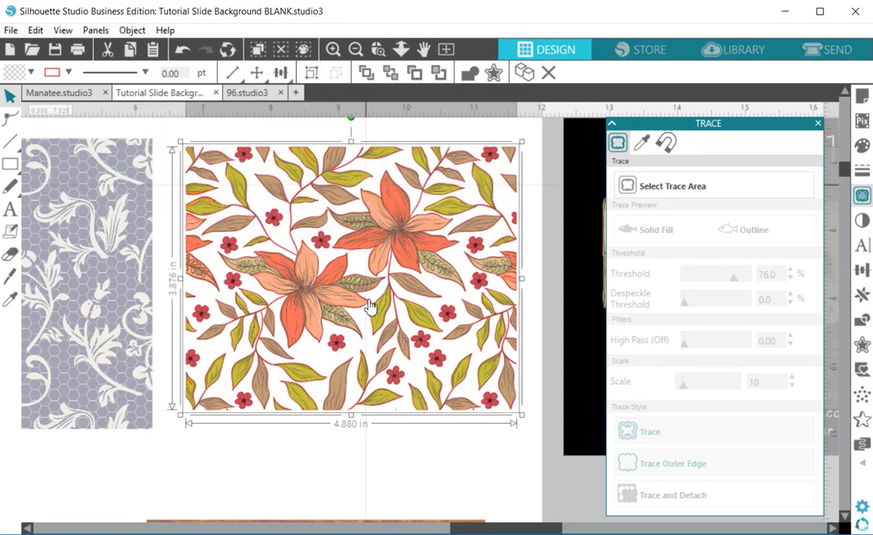
{"action": "left_click", "coordinate": [330, 422]}
Move the large lower flower cluster and the five small red flowers around it down below the rest of the pattern
{"action": "left_click_drag", "start_coordinate": [315, 304], "coordinate": [352, 520]}
{"action": "left_click", "coordinate": [336, 342]}
{"action": "left_click", "coordinate": [321, 239], "text": "shift"}
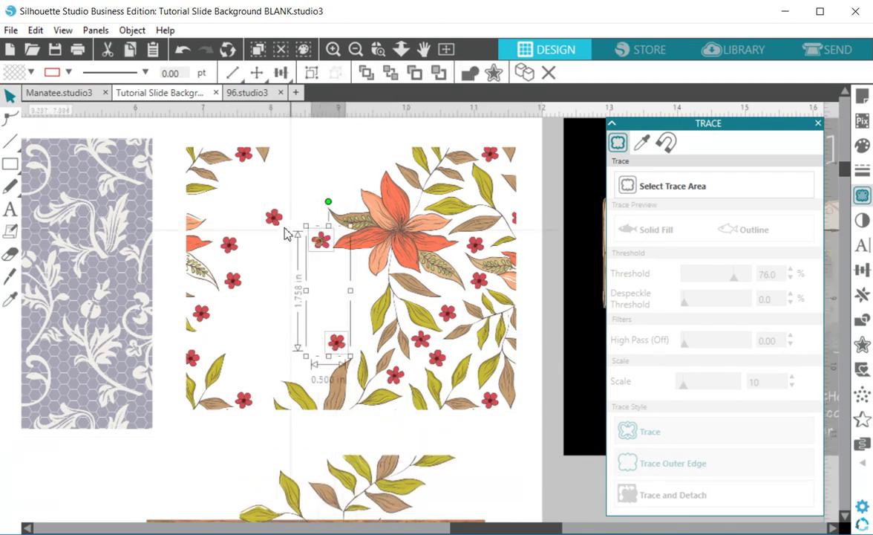
{"action": "left_click", "coordinate": [274, 217], "text": "shift"}
{"action": "left_click", "coordinate": [229, 244], "text": "shift"}
{"action": "left_click", "coordinate": [232, 280], "text": "shift"}
{"action": "left_click_drag", "start_coordinate": [278, 219], "coordinate": [304, 502]}
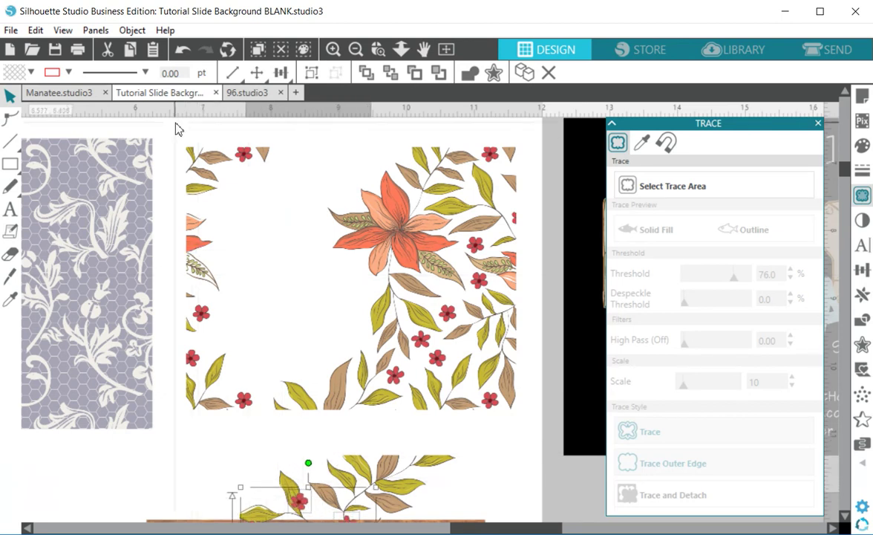
Delete the remaining pieces of the flower pattern and move the purple lace pattern into their place
{"action": "left_click_drag", "start_coordinate": [175, 128], "coordinate": [548, 415]}
{"action": "key", "text": "Delete"}
{"action": "left_click_drag", "start_coordinate": [49, 263], "coordinate": [407, 254]}
{"action": "mouse_move", "coordinate": [312, 266]}
{"action": "left_mouse_down"}
{"action": "mouse_move", "coordinate": [297, 274]}
{"action": "mouse_move", "coordinate": [316, 252]}
{"action": "left_mouse_up"}
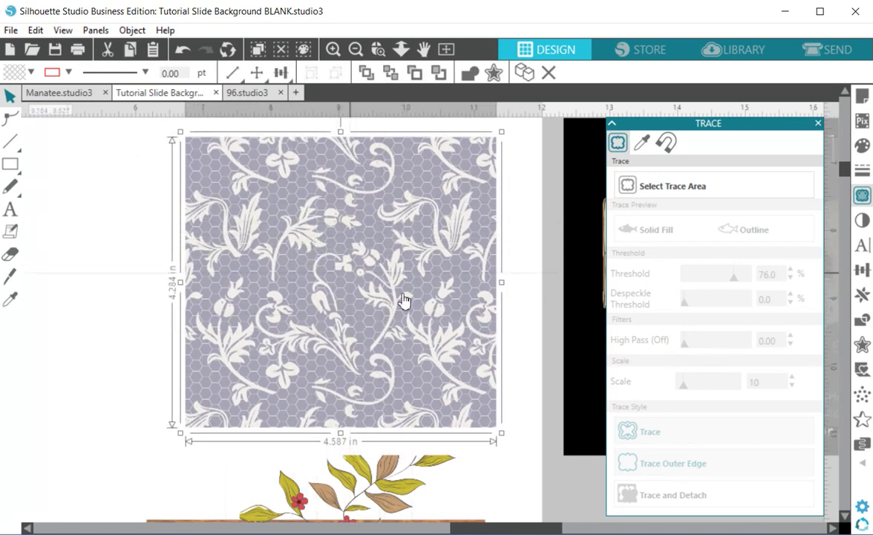
Invert the lace image's colours by applying the Invert image effect with an inversion of 100
{"action": "left_click", "coordinate": [863, 145]}
{"action": "left_click", "coordinate": [862, 221]}
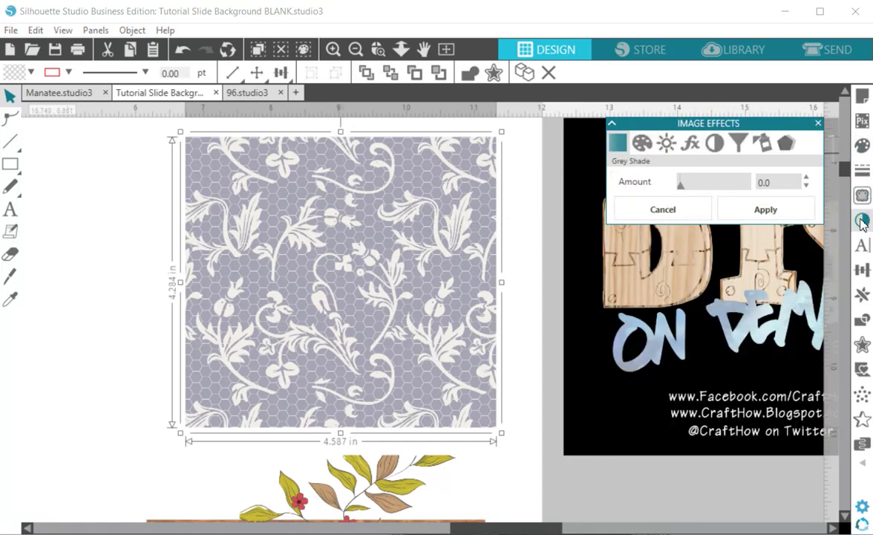
{"action": "left_click", "coordinate": [715, 142]}
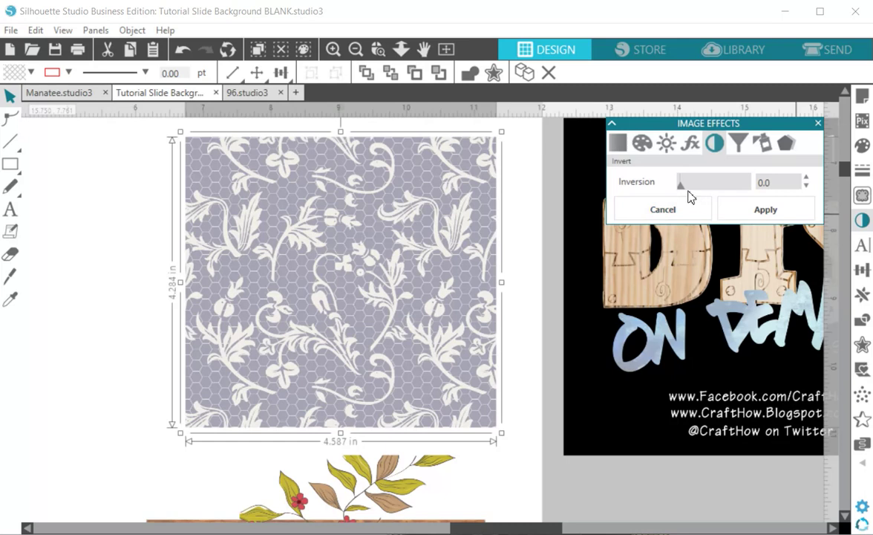
{"action": "left_click_drag", "start_coordinate": [681, 187], "coordinate": [755, 185]}
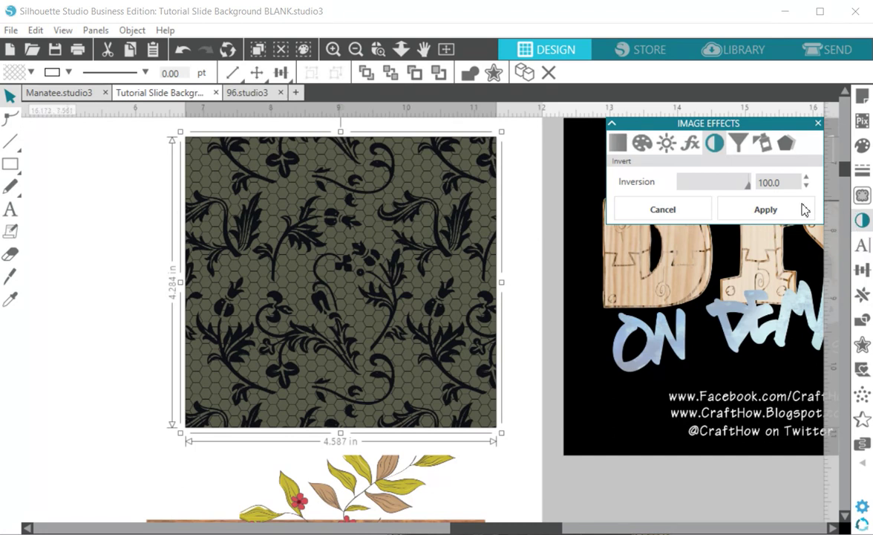
{"action": "left_click", "coordinate": [690, 217]}
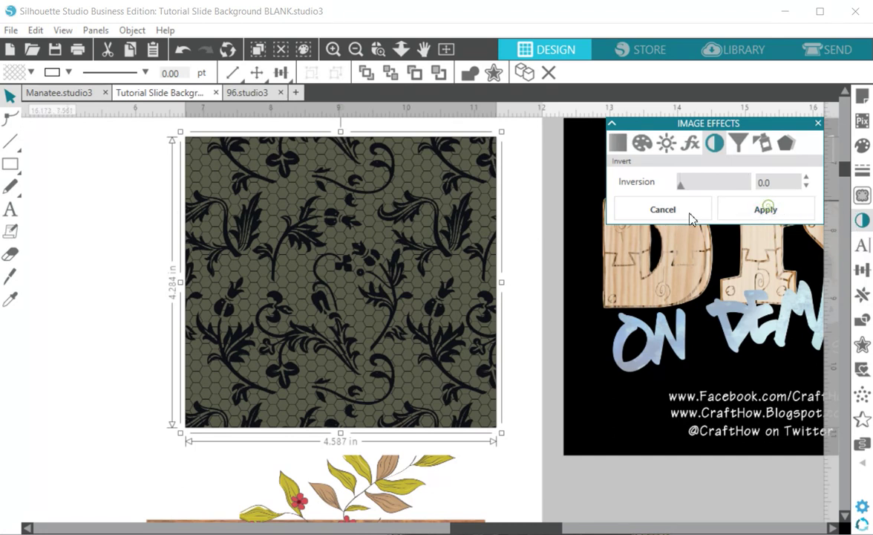
Trace the inverted lace pattern with the Trace style, using an area covering most of the image
{"action": "left_click", "coordinate": [862, 194]}
{"action": "left_click", "coordinate": [669, 189]}
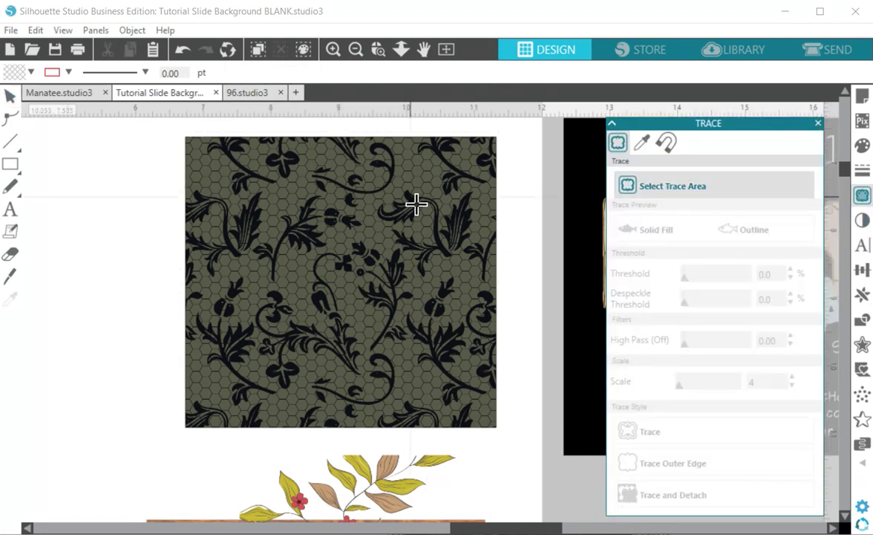
{"action": "mouse_move", "coordinate": [196, 154]}
{"action": "left_mouse_down"}
{"action": "mouse_move", "coordinate": [508, 361]}
{"action": "mouse_move", "coordinate": [497, 445]}
{"action": "mouse_move", "coordinate": [505, 432]}
{"action": "left_mouse_up"}
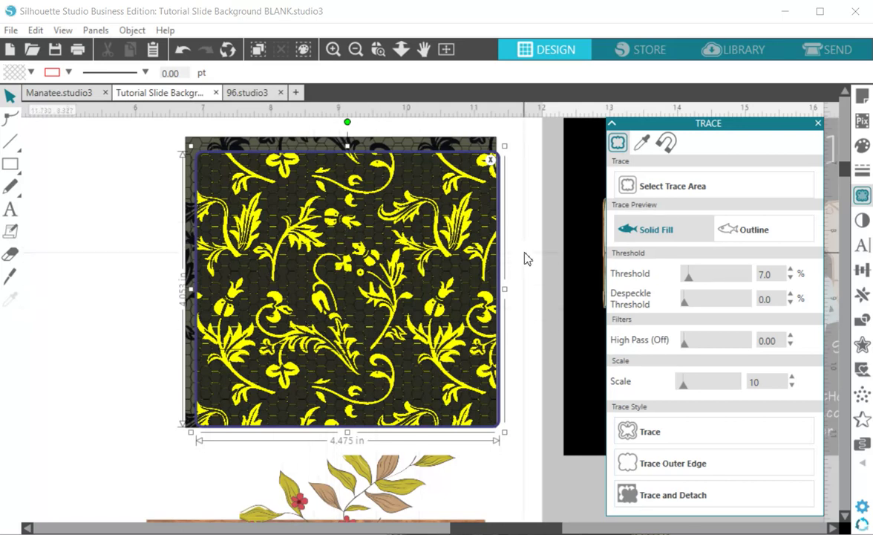
{"action": "left_click", "coordinate": [643, 435]}
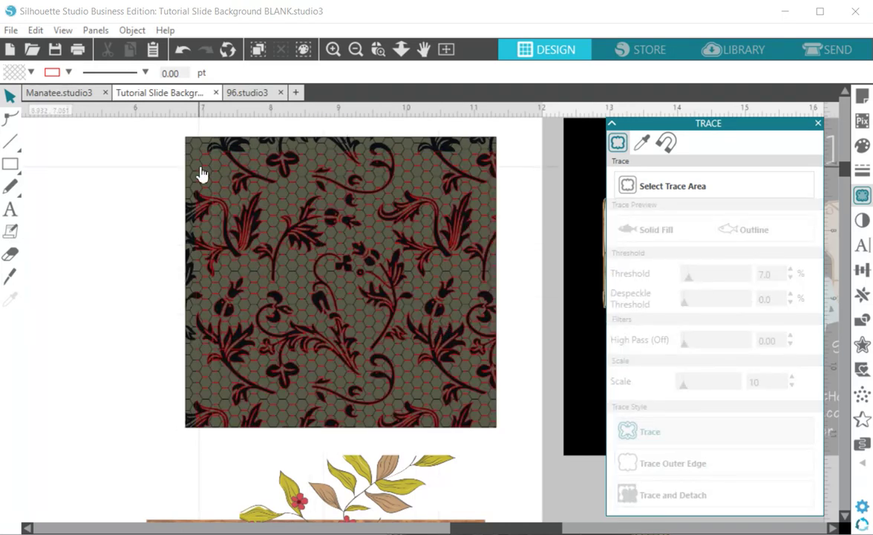
Crop the inverted lace image to its traced shapes and deselect the resulting pieces
{"action": "left_click", "coordinate": [343, 302]}
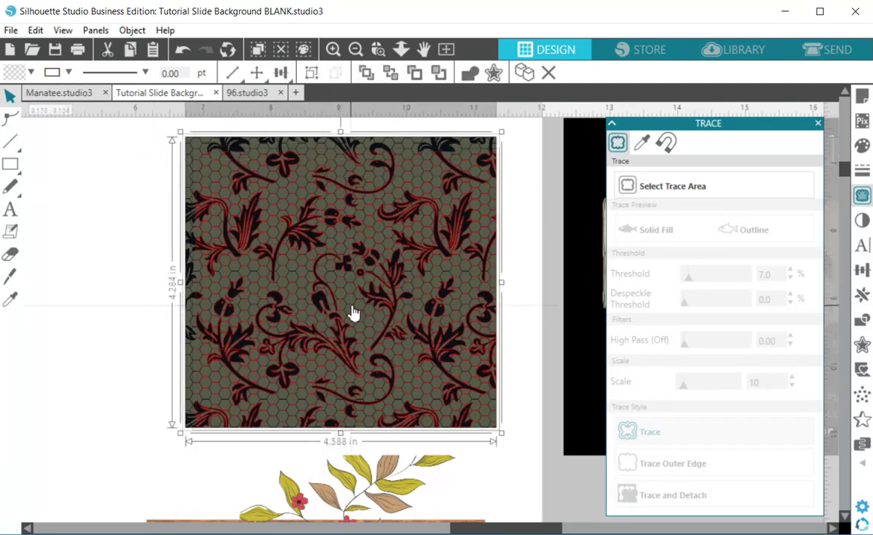
{"action": "left_click", "coordinate": [132, 30]}
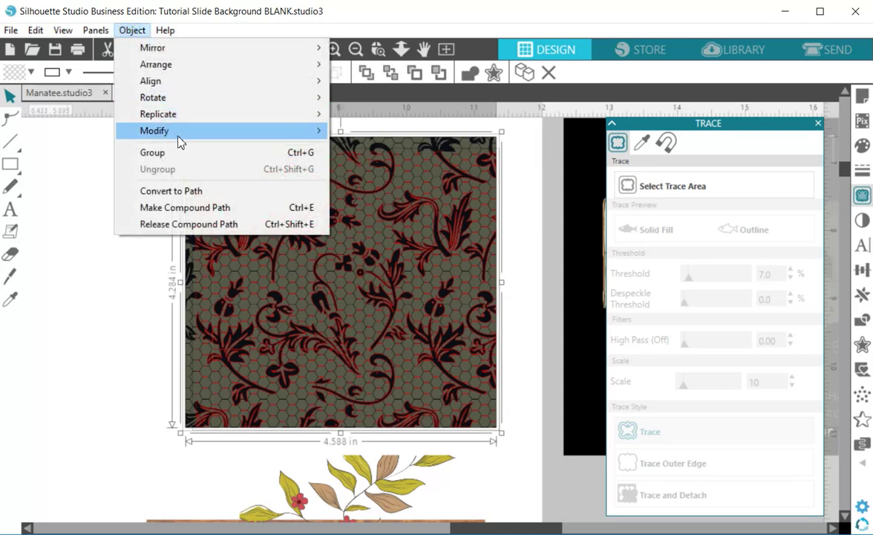
{"action": "mouse_move", "coordinate": [189, 138]}
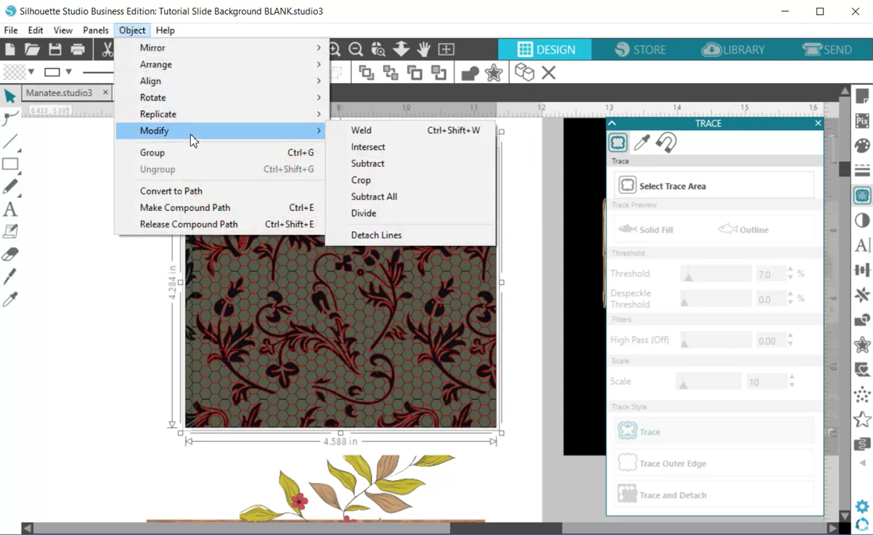
{"action": "left_click", "coordinate": [362, 181]}
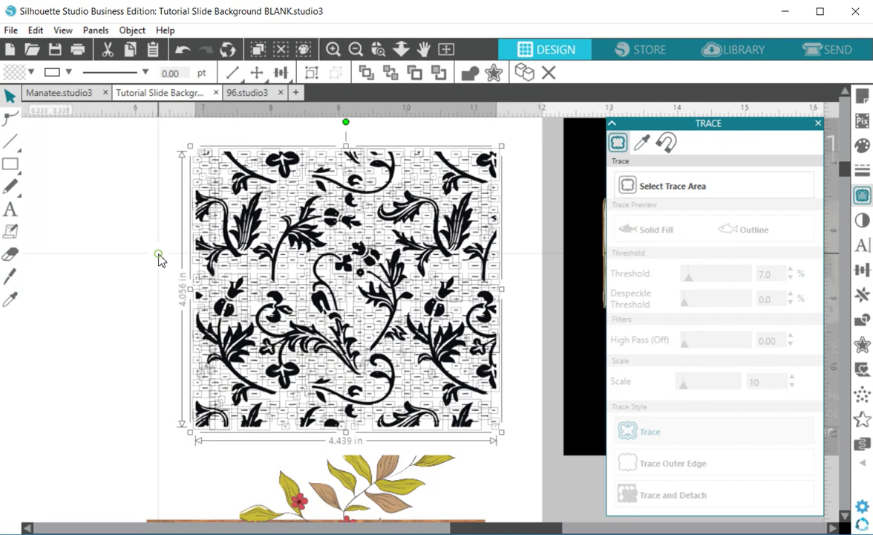
{"action": "left_click", "coordinate": [159, 256]}
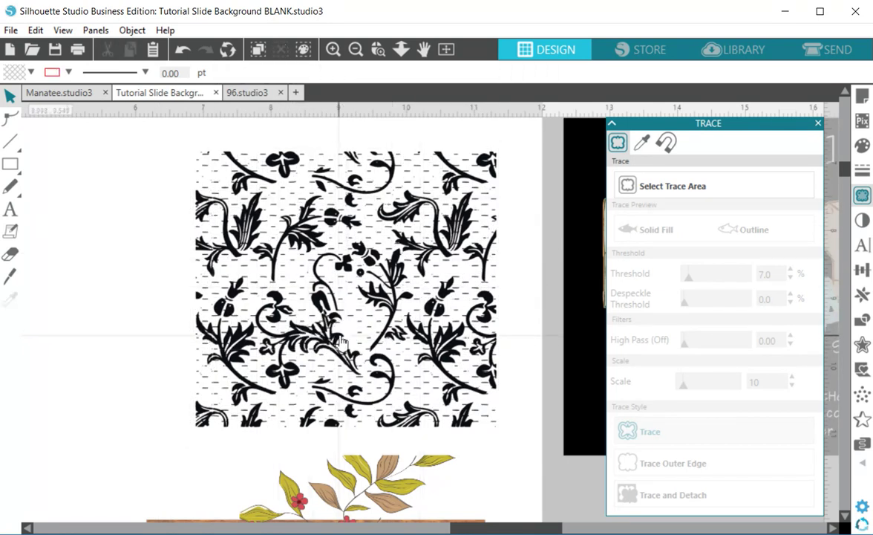
Select the branch, bud, leaf and clover pieces at the centre of the lace pattern and move them clear of it
{"action": "left_click", "coordinate": [363, 287]}
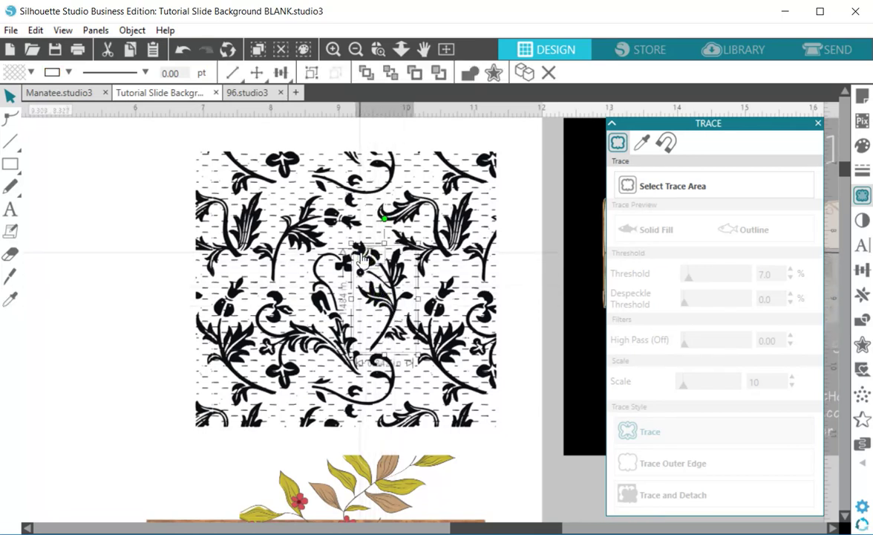
{"action": "left_click", "coordinate": [321, 295]}
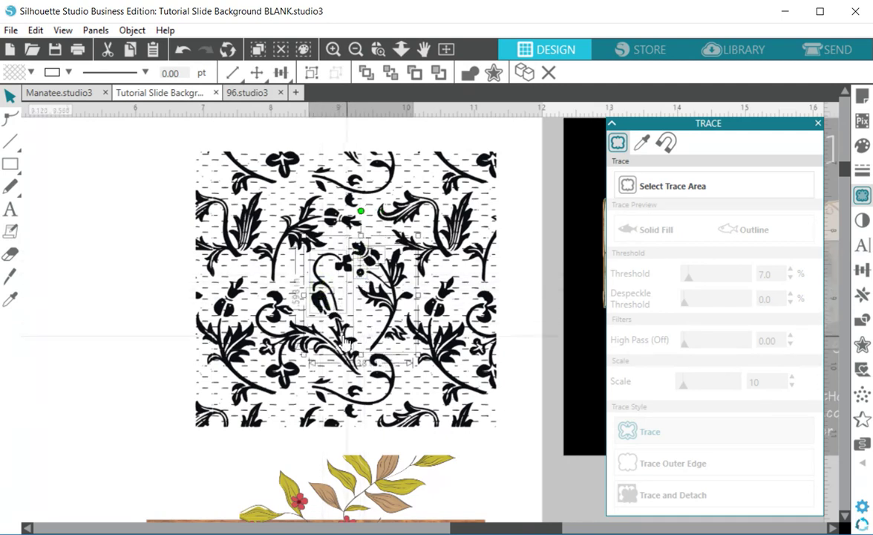
{"action": "left_click", "coordinate": [291, 315]}
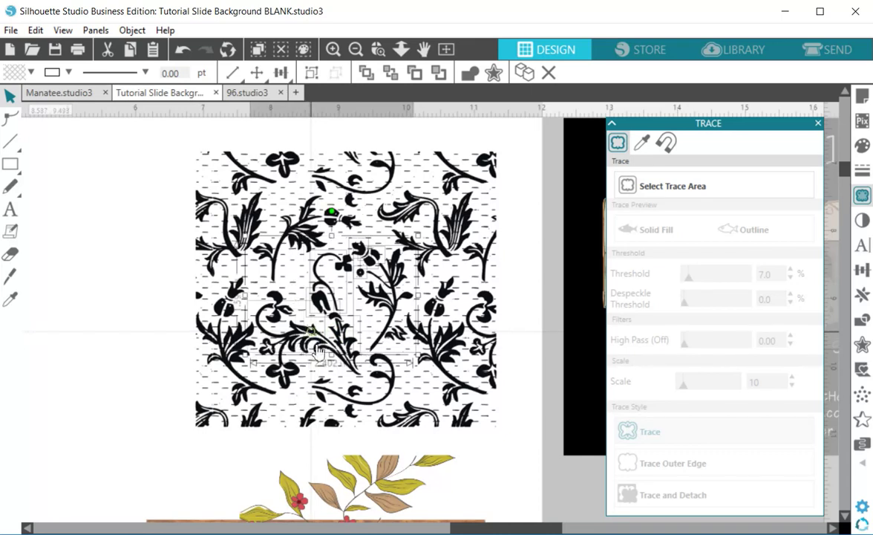
{"action": "left_click", "coordinate": [284, 371], "text": "shift"}
{"action": "left_click_drag", "start_coordinate": [297, 375], "coordinate": [85, 310]}
Delete the remaining lace pattern and group the extracted floral pieces
{"action": "left_click_drag", "start_coordinate": [187, 134], "coordinate": [513, 443]}
{"action": "key", "text": "Delete"}
{"action": "left_click_drag", "start_coordinate": [265, 193], "coordinate": [101, 413]}
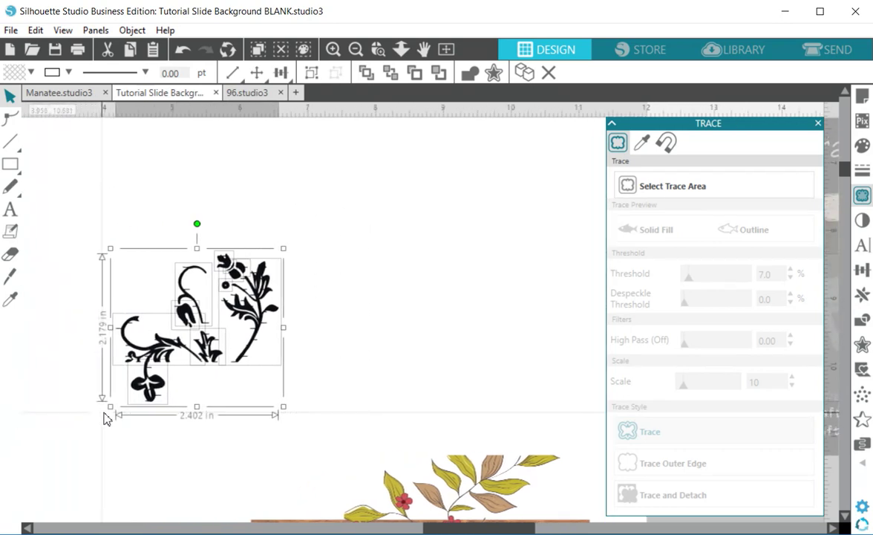
{"action": "key", "text": "ctrl+g"}
Move the grouped floral vine above the wooden invitation and place the coloured flower bouquet onto the card
{"action": "left_click_drag", "start_coordinate": [204, 344], "coordinate": [510, 384]}
{"action": "left_click", "coordinate": [424, 51]}
{"action": "left_click_drag", "start_coordinate": [518, 443], "coordinate": [384, 194]}
{"action": "left_click", "coordinate": [360, 258]}
{"action": "left_click_drag", "start_coordinate": [360, 258], "coordinate": [403, 388]}
Bring the "You're Invited!" heading in front of the flower bouquet and deselect it
{"action": "left_click", "coordinate": [296, 334]}
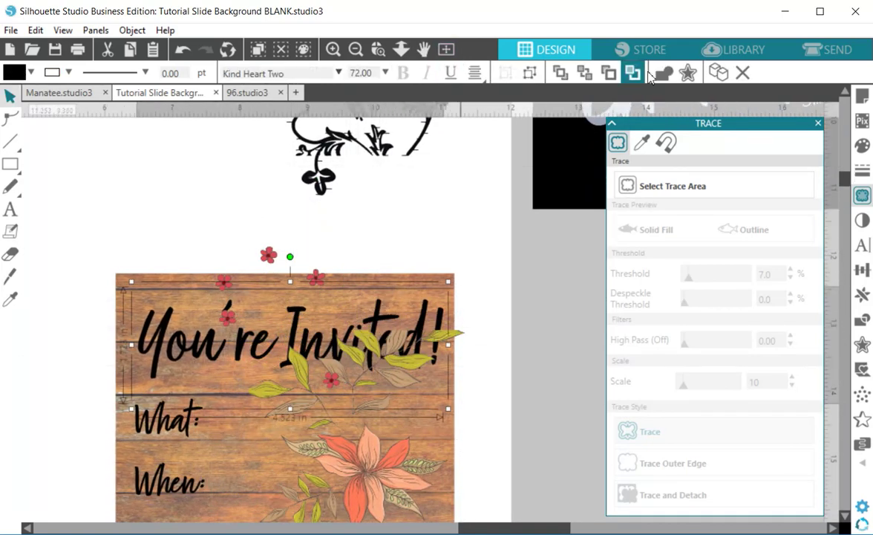
{"action": "right_click", "coordinate": [209, 327]}
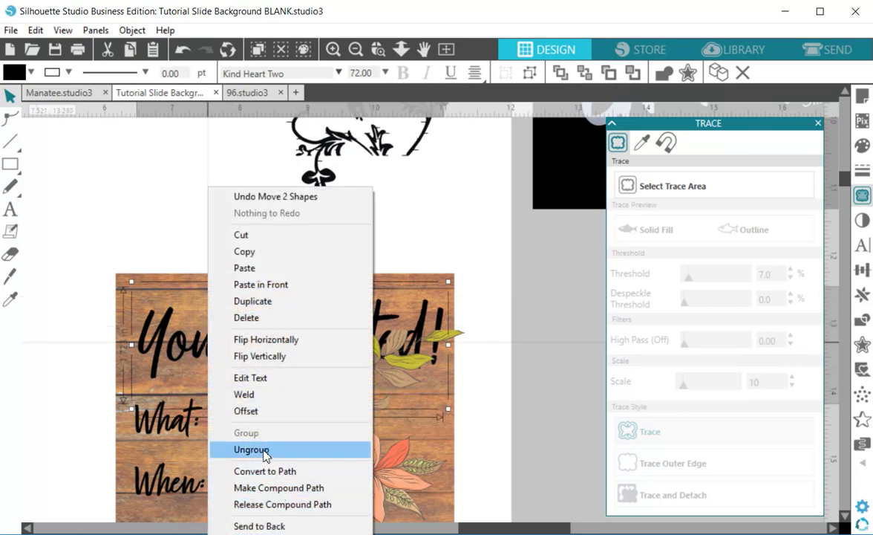
{"action": "left_click", "coordinate": [282, 525]}
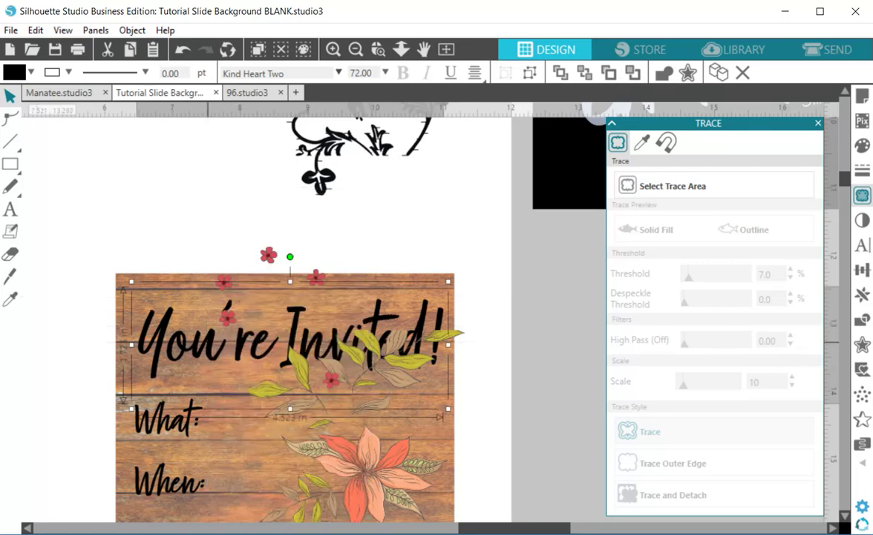
{"action": "left_click", "coordinate": [409, 218]}
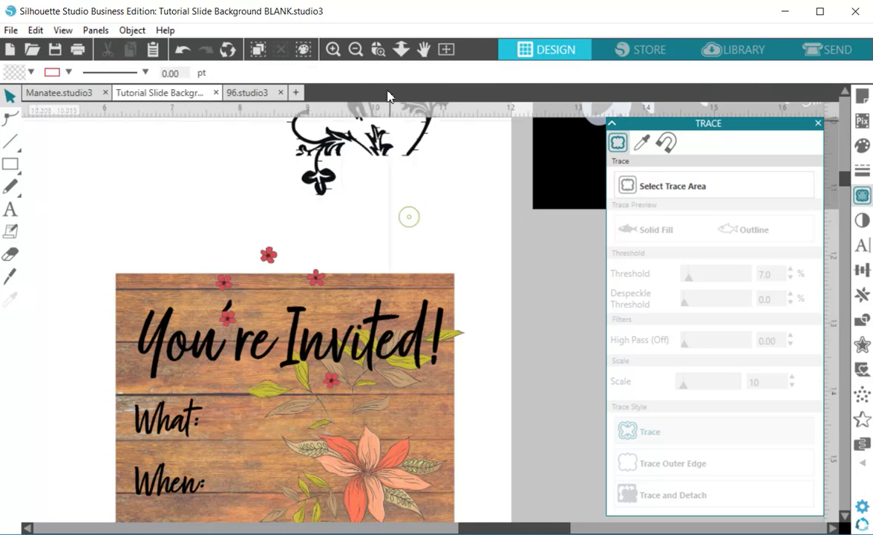
Move the black floral vine onto the lower-right corner of the wooden invitation
{"action": "left_click", "coordinate": [423, 49]}
{"action": "left_click_drag", "start_coordinate": [446, 397], "coordinate": [446, 296]}
{"action": "key", "text": "Escape"}
{"action": "left_click", "coordinate": [335, 119]}
{"action": "left_click_drag", "start_coordinate": [377, 473], "coordinate": [364, 483]}
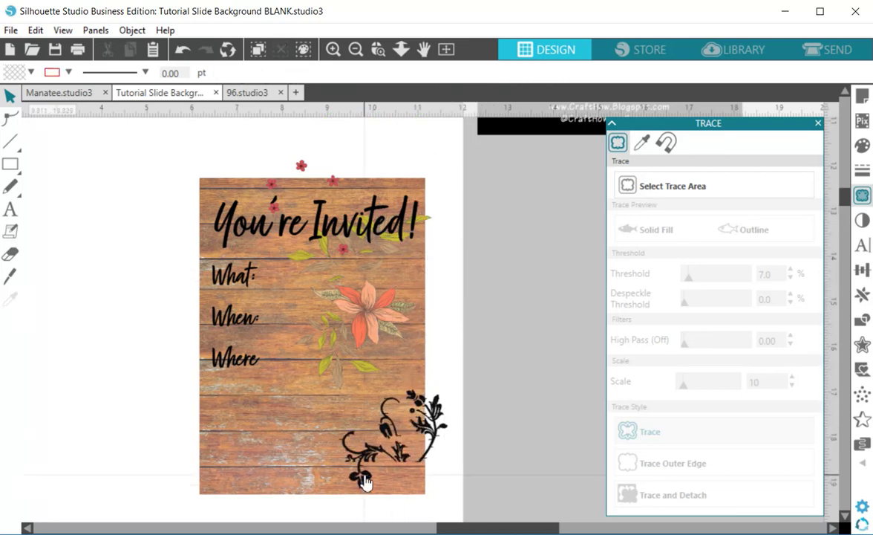
Set both the fill colour and the line colour of the floral vine to white
{"action": "left_click", "coordinate": [362, 462]}
{"action": "left_click", "coordinate": [382, 428]}
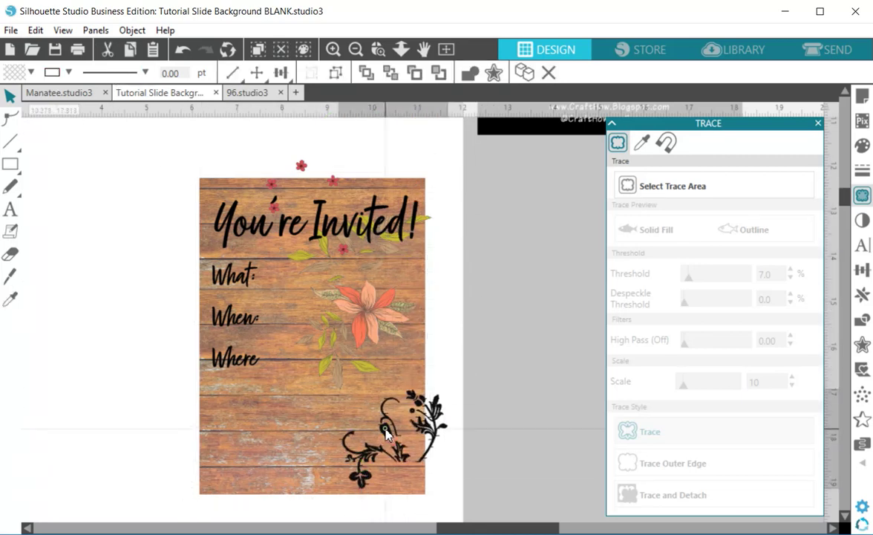
{"action": "left_click", "coordinate": [378, 49]}
{"action": "left_click_drag", "start_coordinate": [196, 168], "coordinate": [624, 512]}
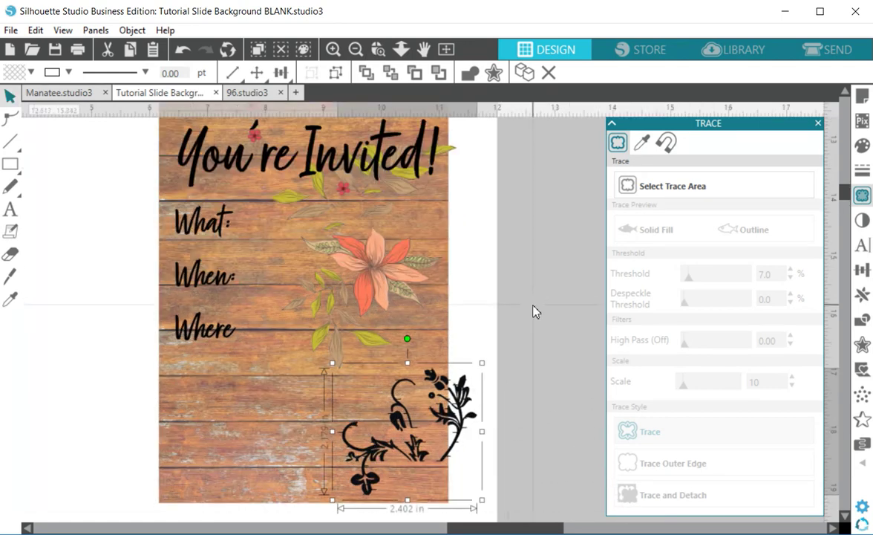
{"action": "scroll", "coordinate": [533, 309], "scroll_direction": "up", "scroll_amount": 1}
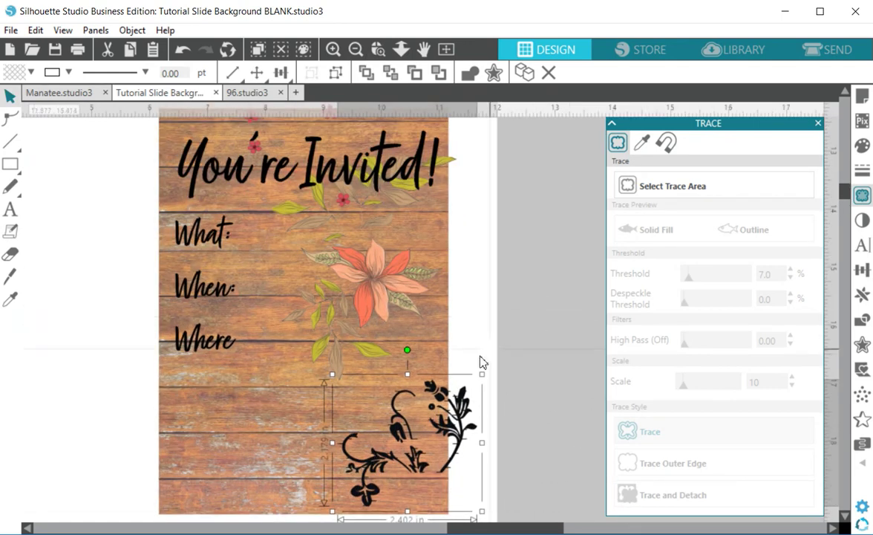
{"action": "left_click", "coordinate": [30, 72]}
{"action": "left_click", "coordinate": [22, 92]}
{"action": "left_click", "coordinate": [68, 72]}
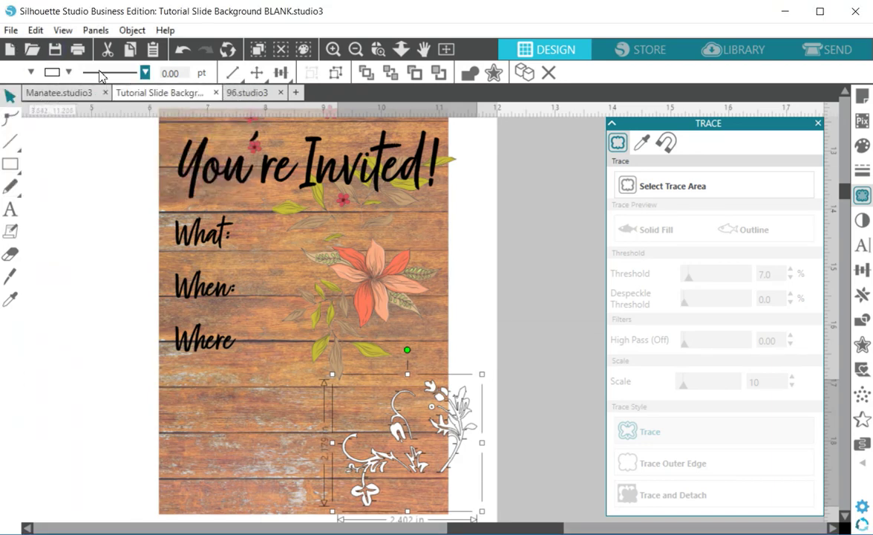
{"action": "left_click", "coordinate": [69, 72]}
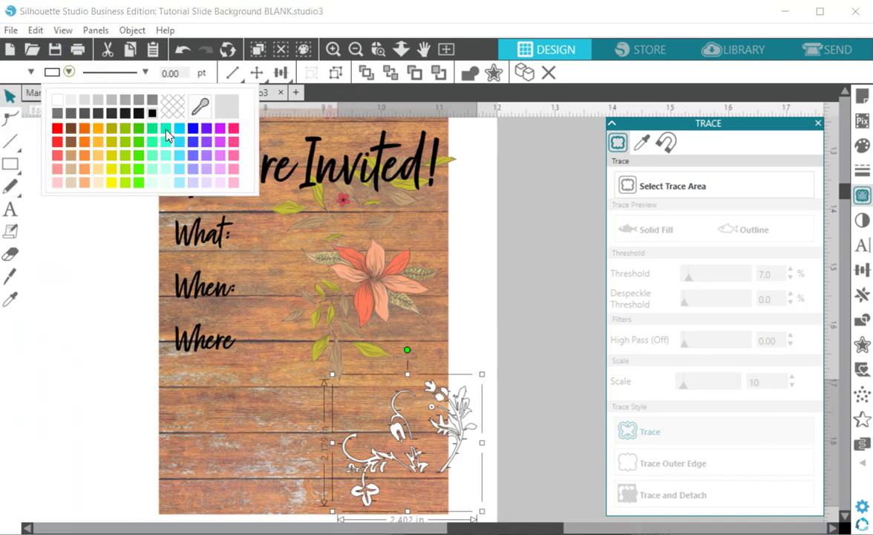
{"action": "left_click", "coordinate": [59, 106]}
Shift the white vine further into the card's lower-right corner and move the flower bouquet down below the heading
{"action": "left_click_drag", "start_coordinate": [443, 405], "coordinate": [424, 447]}
{"action": "left_click", "coordinate": [214, 408]}
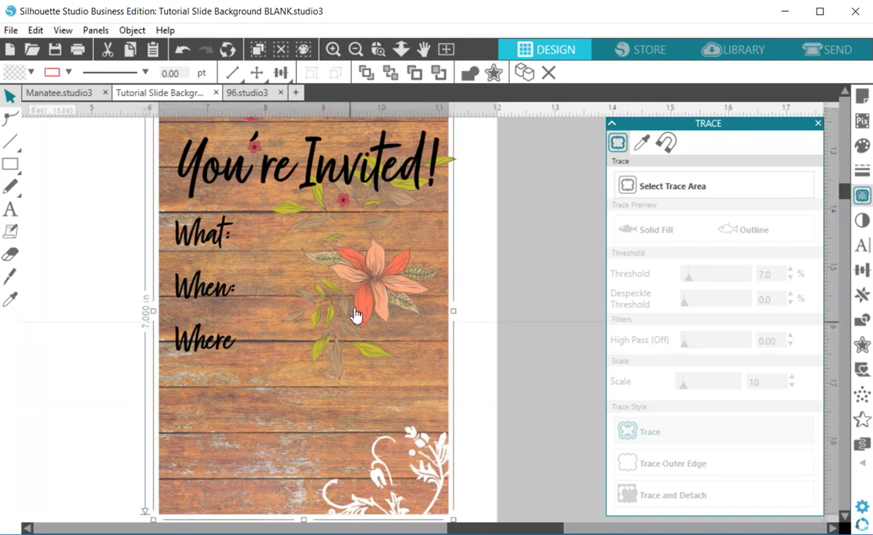
{"action": "left_click_drag", "start_coordinate": [363, 296], "coordinate": [354, 333]}
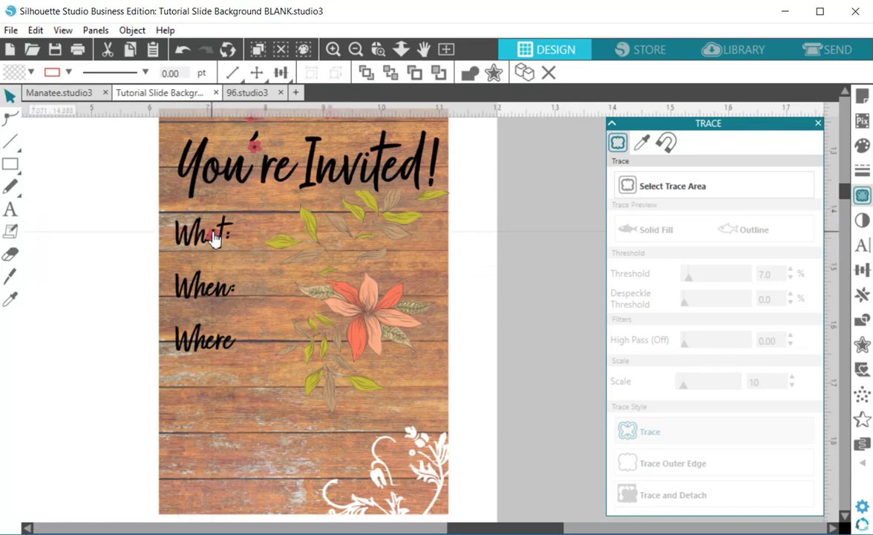
Spread the small red flowers down the card's left side and enlarge the lowest one to about 0.60 in wide
{"action": "left_click", "coordinate": [212, 232]}
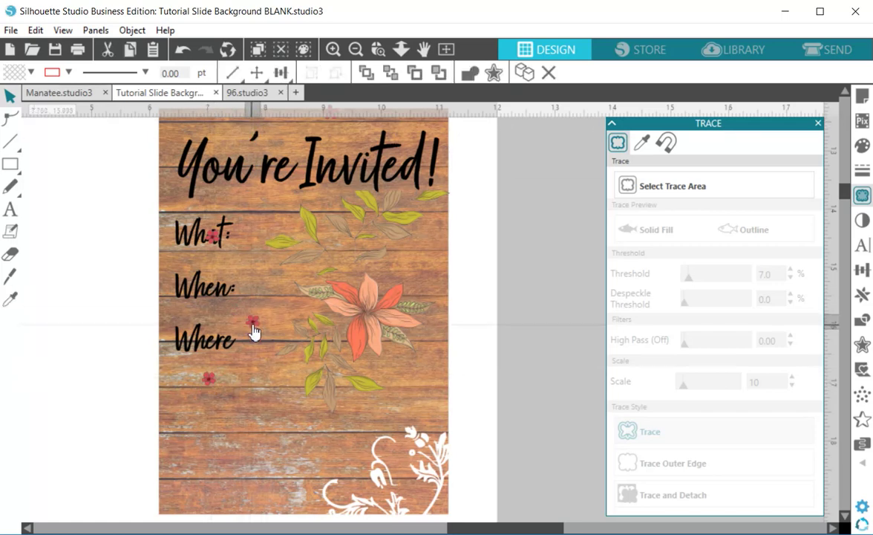
{"action": "scroll", "coordinate": [300, 165], "scroll_direction": "up", "scroll_amount": 1}
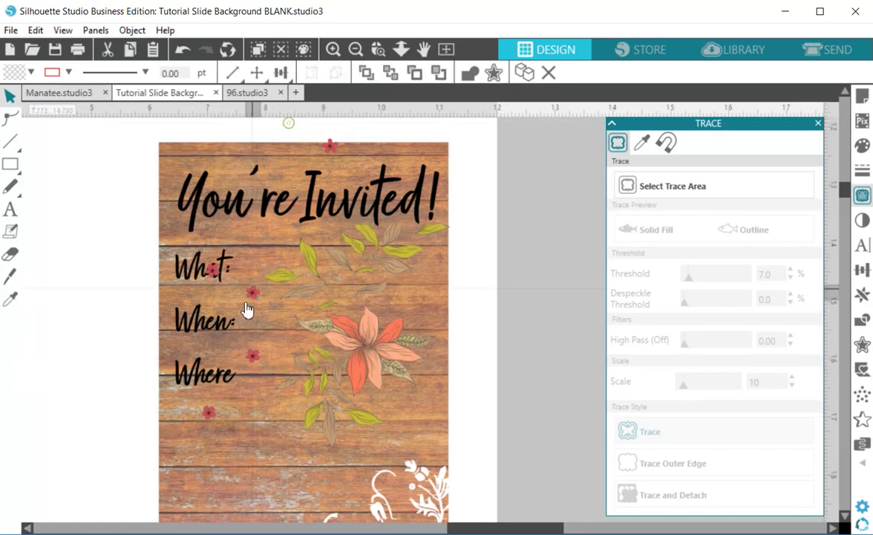
{"action": "left_click", "coordinate": [225, 441]}
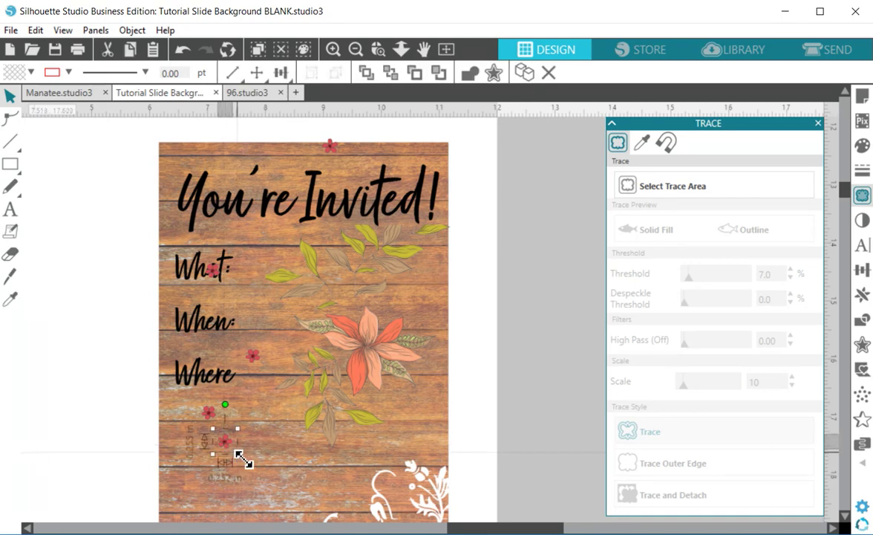
{"action": "left_click_drag", "start_coordinate": [238, 453], "coordinate": [258, 474]}
Move one small red flower to the card's upper-left corner and another between "What:" and "When:"
{"action": "left_click_drag", "start_coordinate": [331, 144], "coordinate": [174, 159]}
{"action": "left_click", "coordinate": [240, 438]}
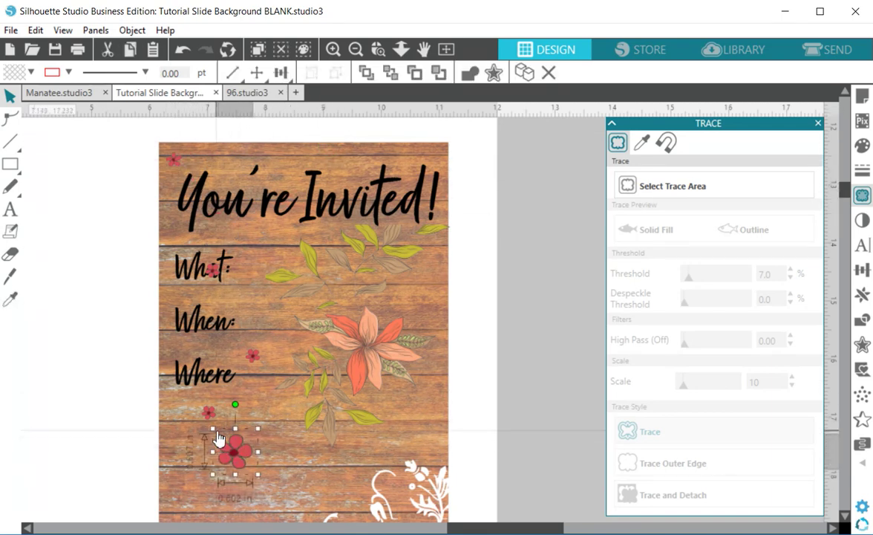
{"action": "left_click_drag", "start_coordinate": [214, 433], "coordinate": [217, 434]}
{"action": "left_click", "coordinate": [232, 447]}
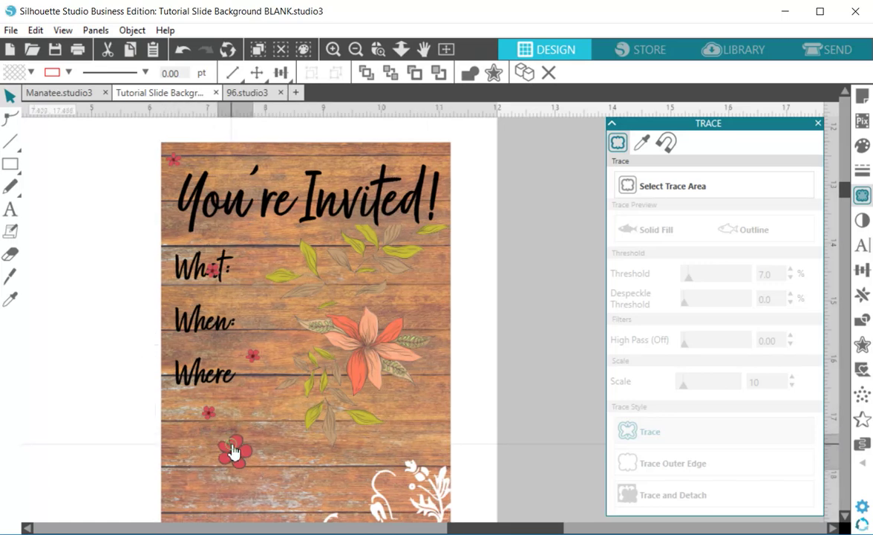
{"action": "left_click_drag", "start_coordinate": [215, 274], "coordinate": [226, 299]}
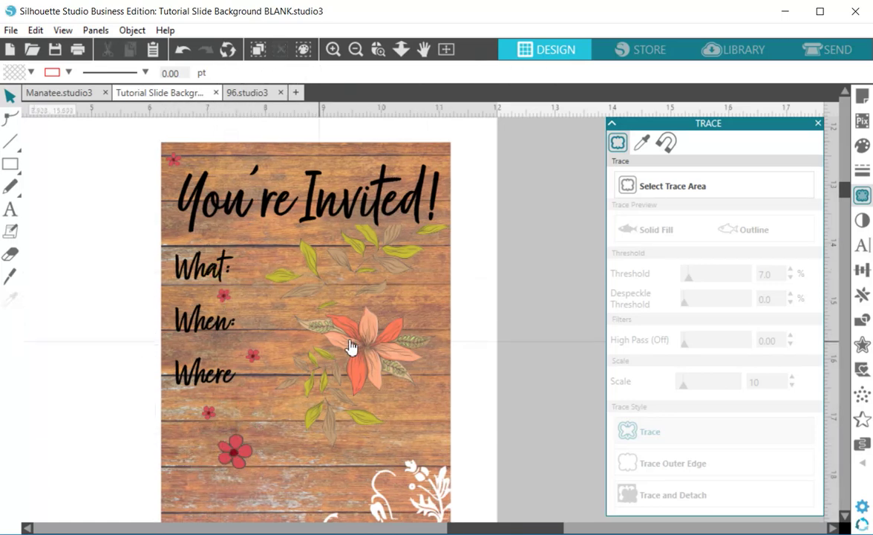
Reposition the flower bouquet in the upper-right part of the invitation, behind the heading
{"action": "left_click_drag", "start_coordinate": [354, 354], "coordinate": [356, 273]}
{"action": "left_click", "coordinate": [312, 218]}
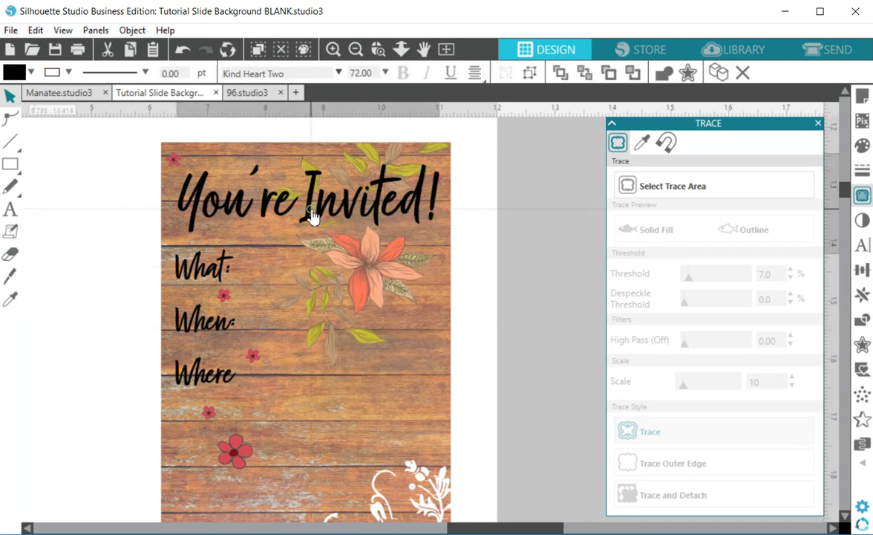
{"action": "left_click", "coordinate": [312, 212]}
{"action": "left_click_drag", "start_coordinate": [379, 299], "coordinate": [395, 233]}
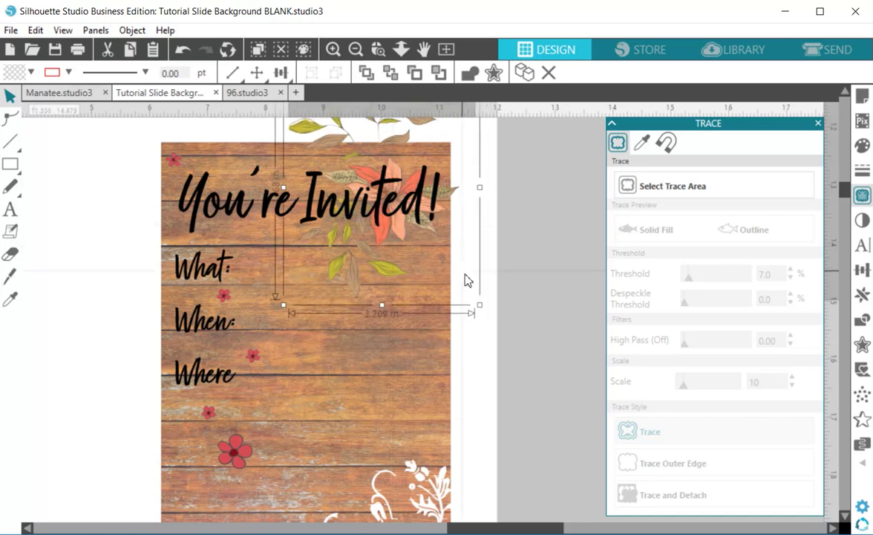
{"action": "left_click", "coordinate": [275, 128]}
{"action": "scroll", "coordinate": [478, 259], "scroll_direction": "down", "scroll_amount": 2}
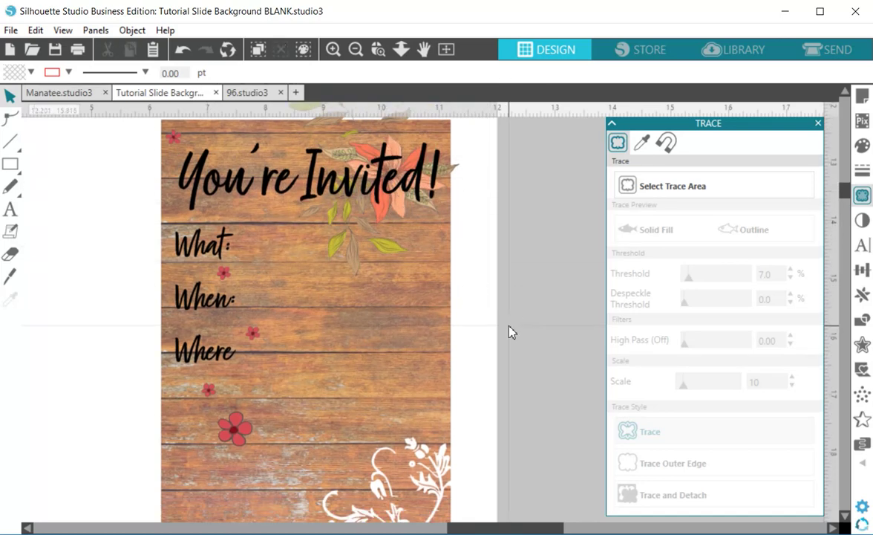
{"action": "scroll", "coordinate": [509, 331], "scroll_direction": "up", "scroll_amount": 1}
{"action": "left_click_drag", "start_coordinate": [394, 134], "coordinate": [364, 256]}
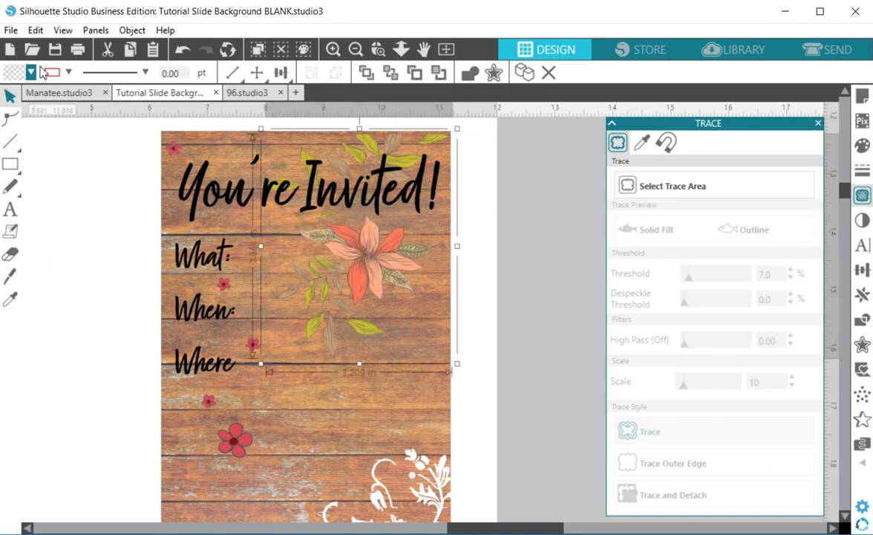
Give the flower bouquet a white line colour and nudge it slightly within the card's upper-right area
{"action": "left_click", "coordinate": [69, 73]}
{"action": "left_click", "coordinate": [56, 101]}
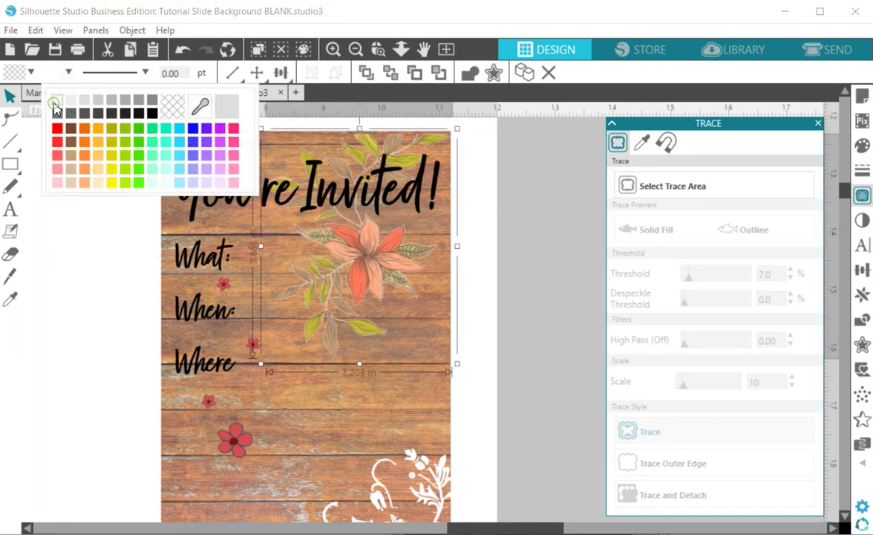
{"action": "left_click_drag", "start_coordinate": [366, 304], "coordinate": [361, 265]}
{"action": "left_click", "coordinate": [458, 319]}
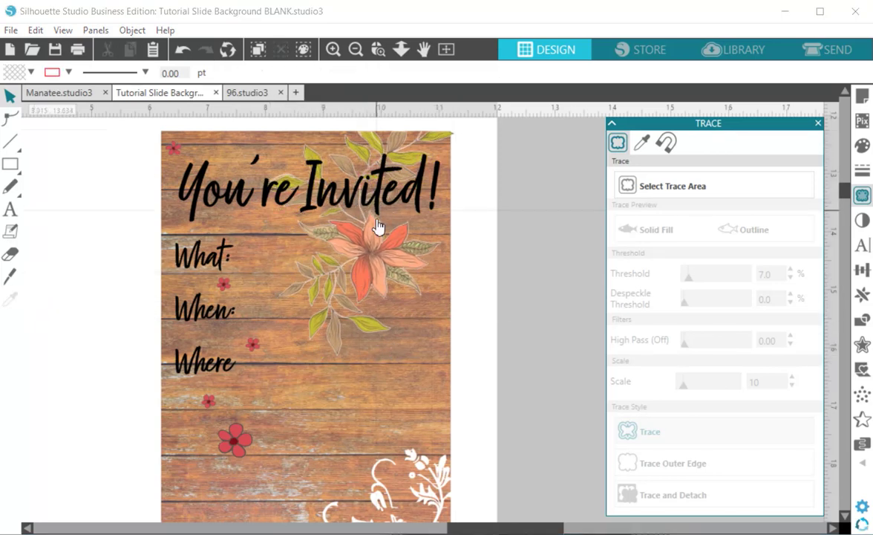
Set the bouquet's line colour to a shade sampled from the large flower's petal, then deselect it
{"action": "left_click", "coordinate": [388, 273]}
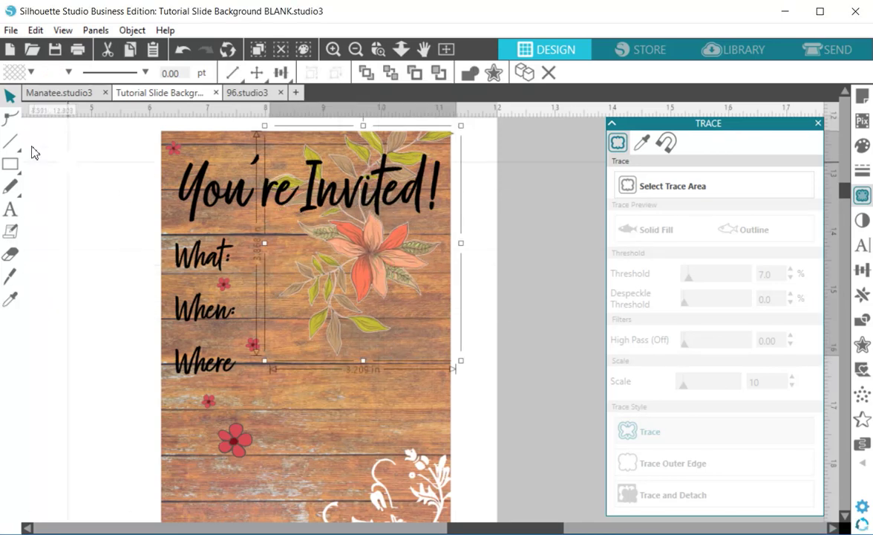
{"action": "left_click", "coordinate": [69, 72]}
{"action": "left_click", "coordinate": [196, 101]}
{"action": "left_click", "coordinate": [405, 251]}
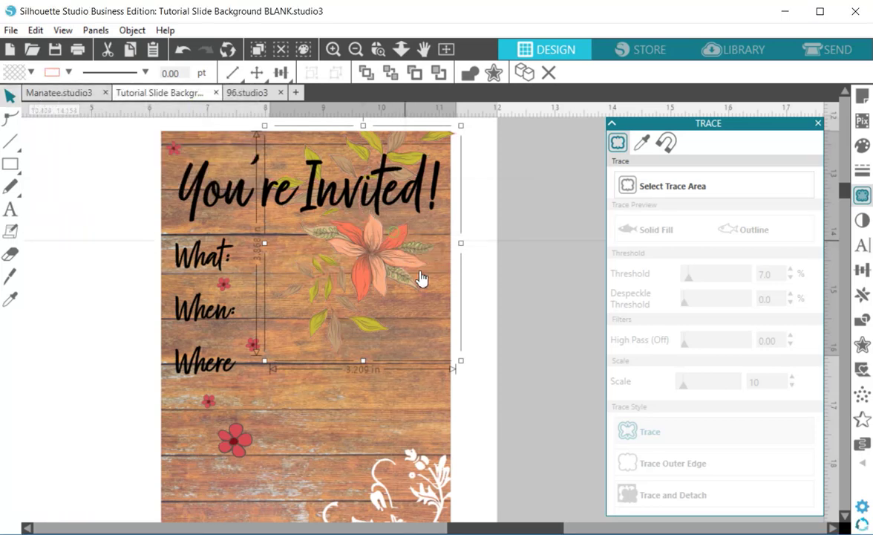
{"action": "left_click", "coordinate": [500, 332]}
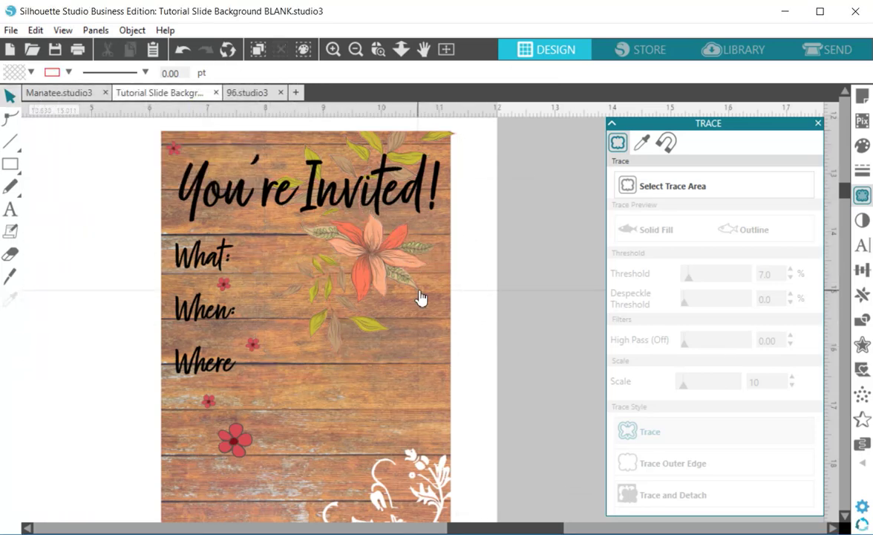
Select the wooden background with all its text and floral elements and group them
{"action": "left_click_drag", "start_coordinate": [139, 137], "coordinate": [446, 510]}
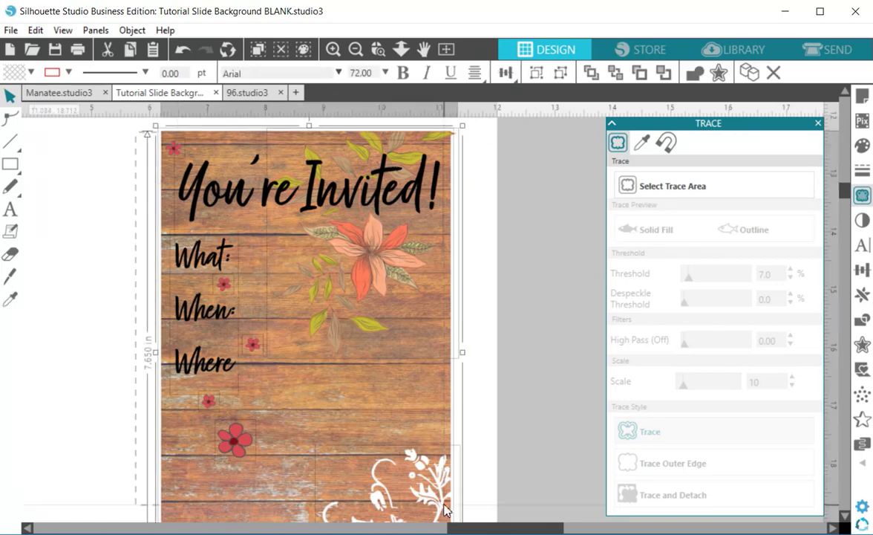
{"action": "key", "text": "i"}
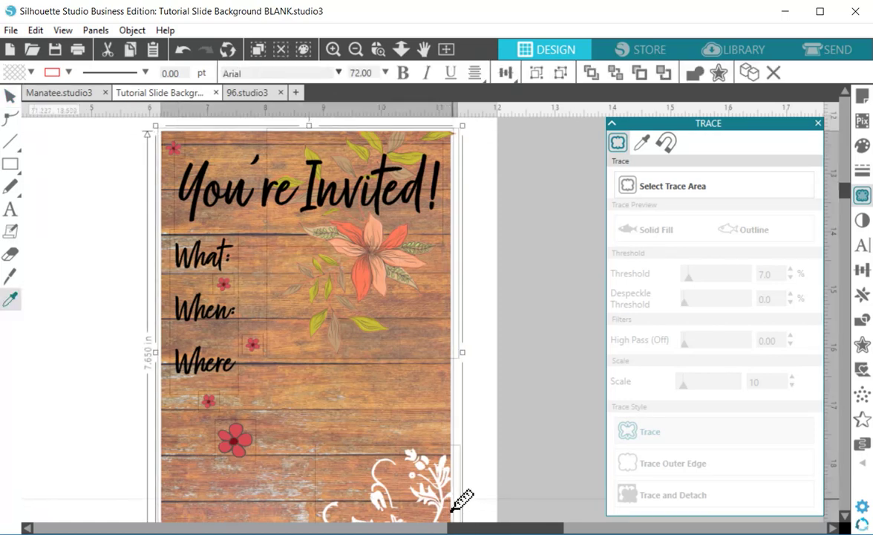
{"action": "key", "text": "ctrl+g"}
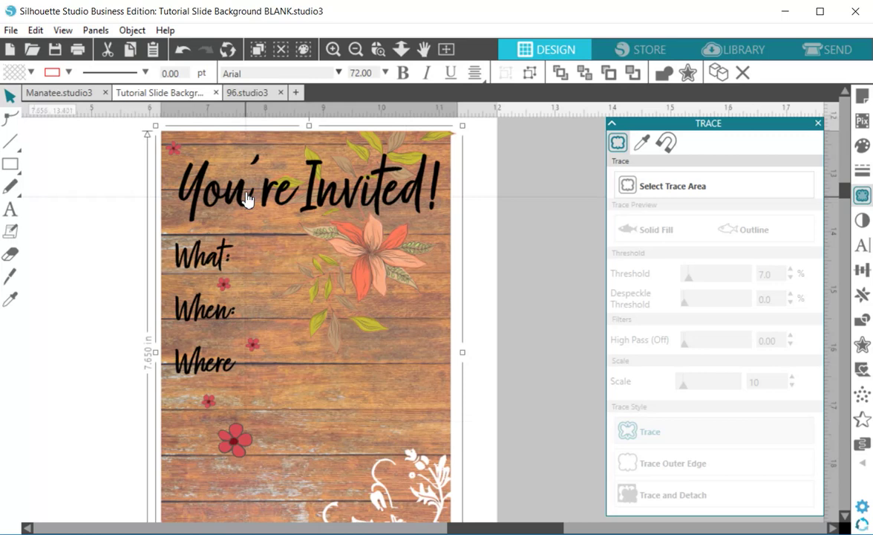
Move the grouped invitation beside the black DIY title slide, below the How To box, and scale it to about 3.05 in wide
{"action": "left_click_drag", "start_coordinate": [170, 158], "coordinate": [514, 185]}
{"action": "left_click", "coordinate": [357, 52]}
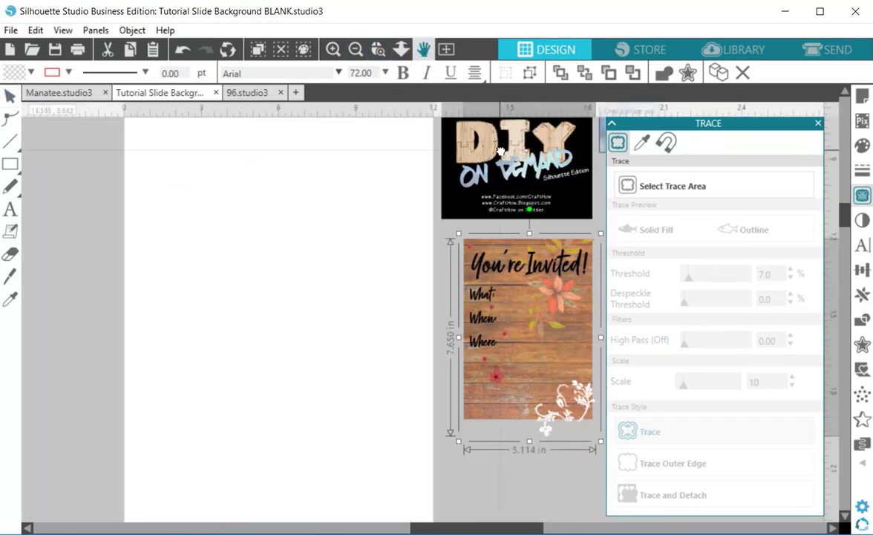
{"action": "left_click_drag", "start_coordinate": [401, 509], "coordinate": [536, 431]}
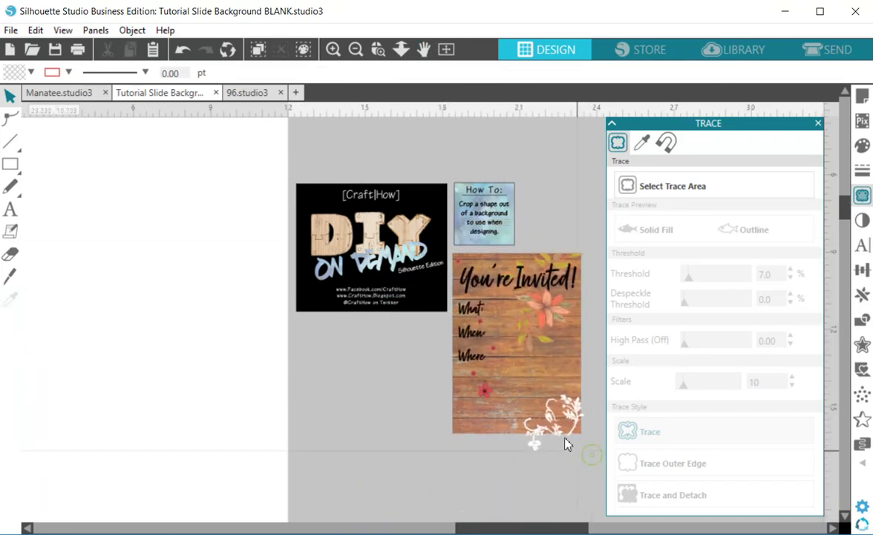
{"action": "left_click_drag", "start_coordinate": [580, 433], "coordinate": [529, 355]}
{"action": "left_click", "coordinate": [379, 50]}
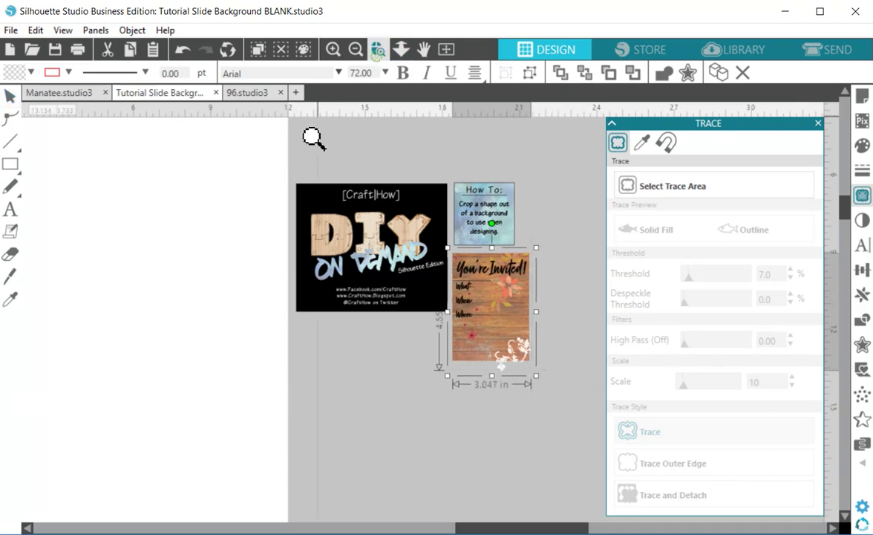